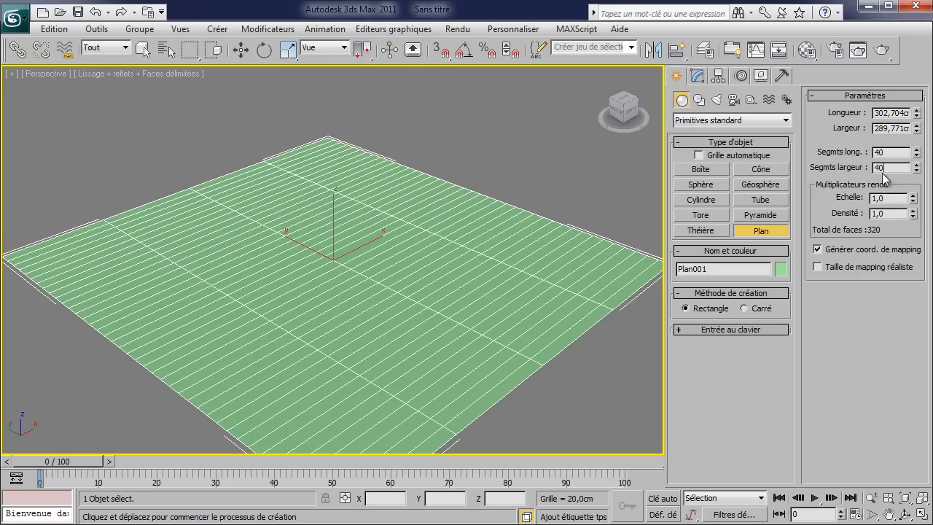
Set the plane's width segments to 40 and add a Bruit modifier to it.
key(Return)
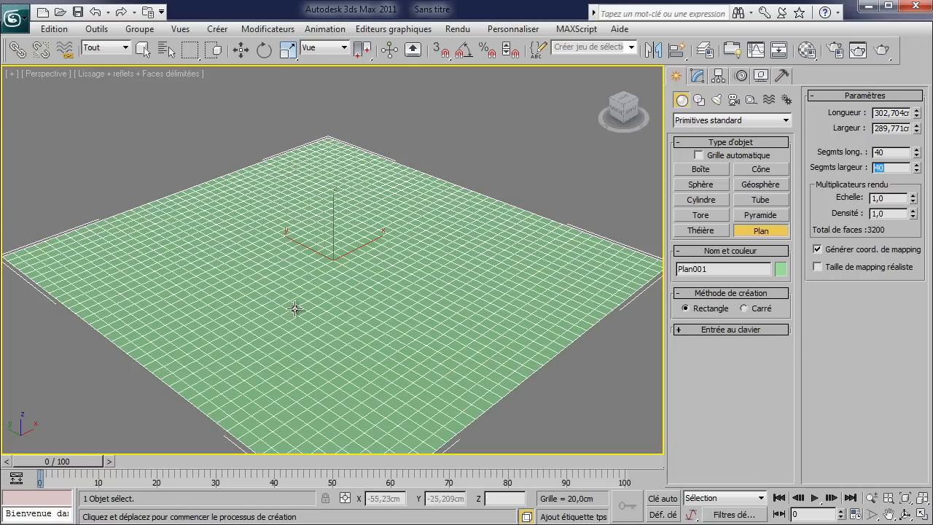
middle_drag(335, 304, 337, 280)
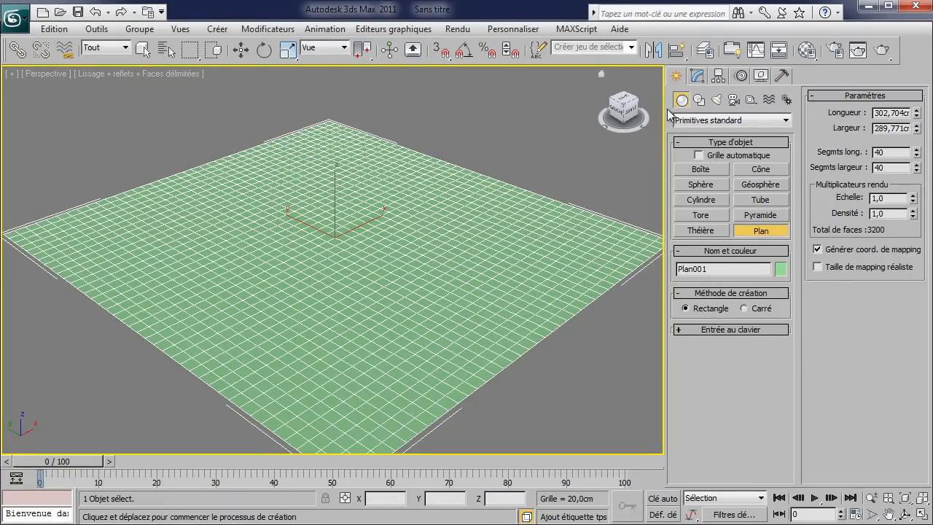
click(698, 77)
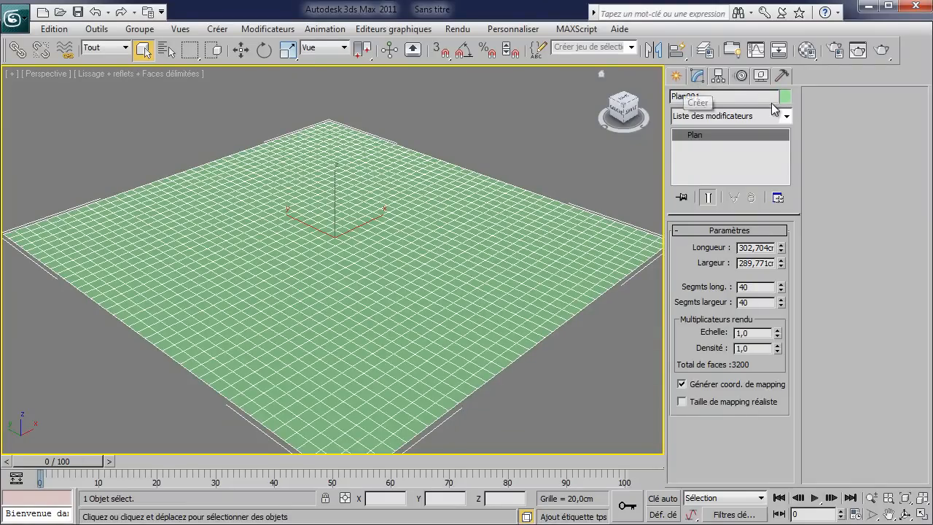
click(786, 118)
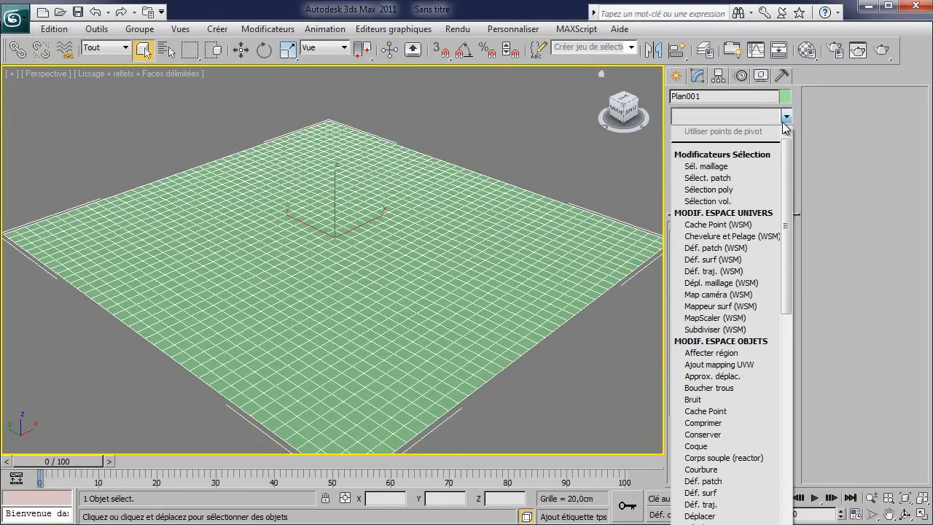
drag(786, 228, 791, 293)
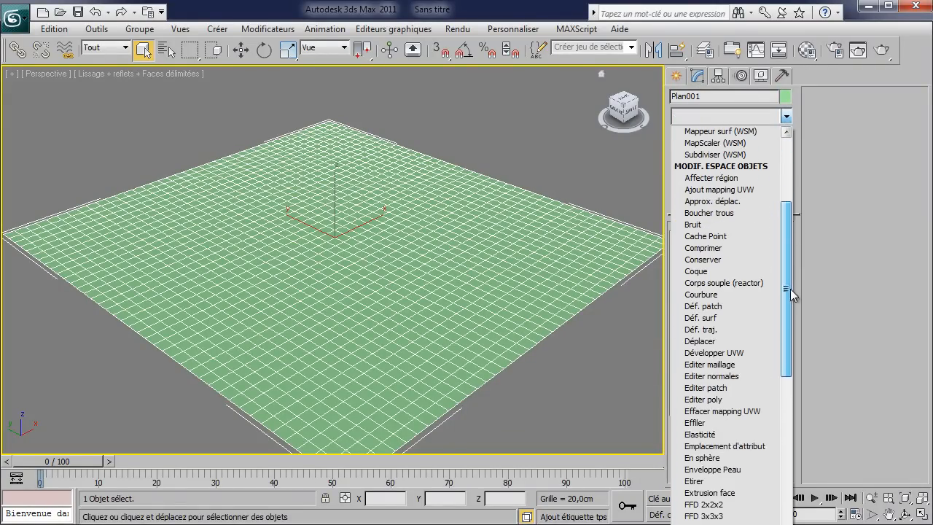
click(704, 225)
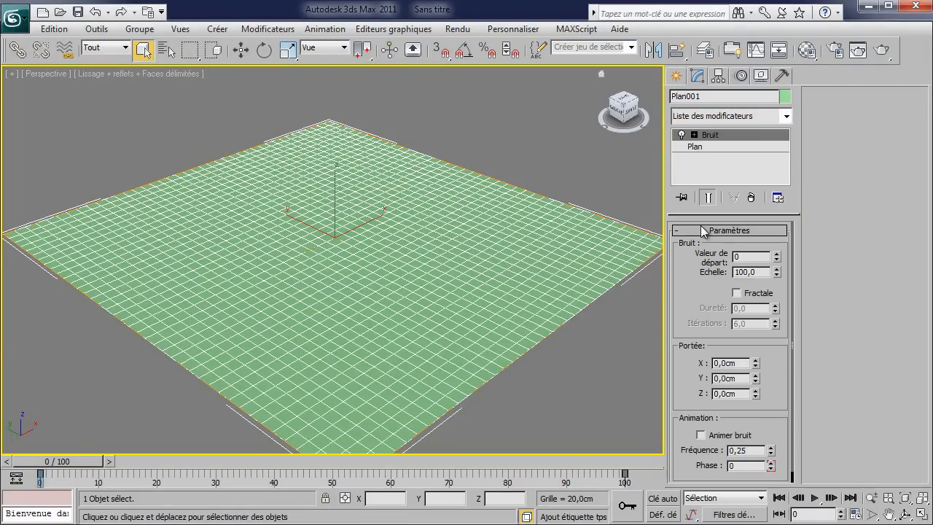
click(695, 136)
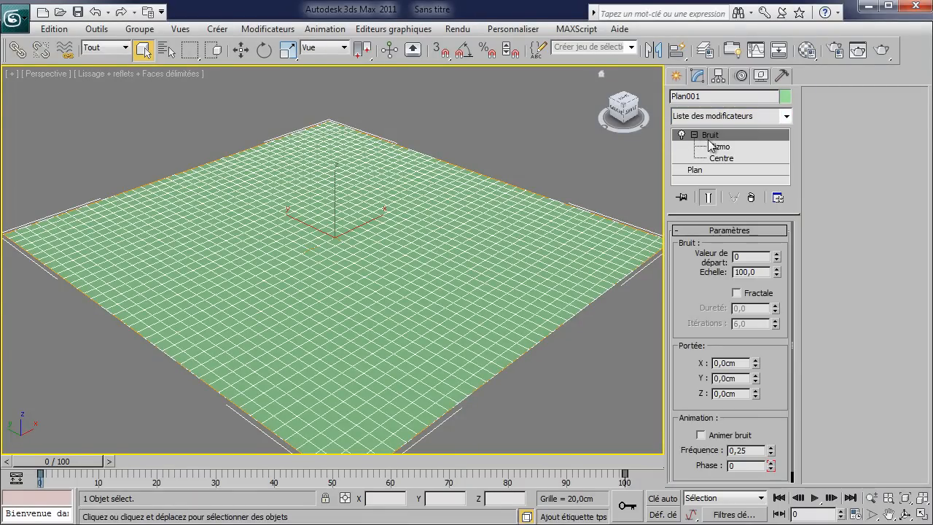
click(695, 136)
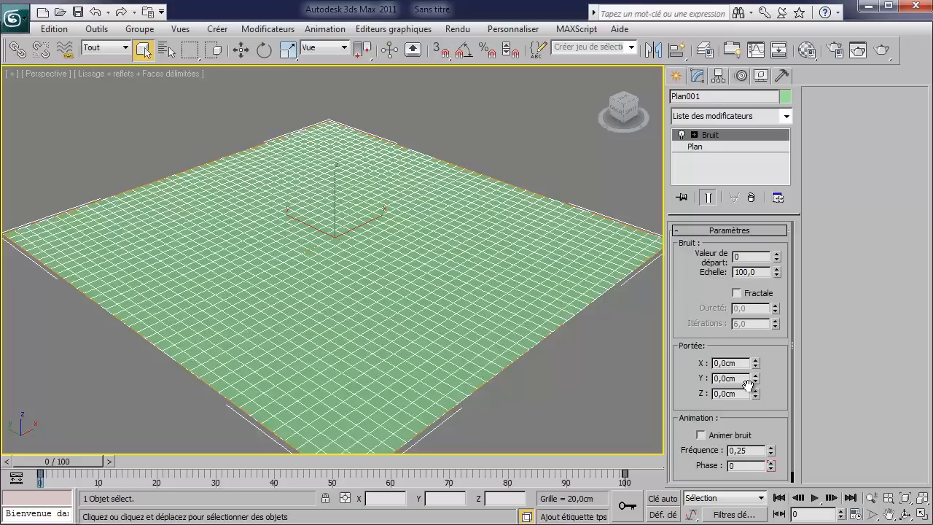
Set the Bruit modifier's Z strength (Portée) to about 71.82 cm and its Echelle to 32.
drag(755, 395, 425, 369)
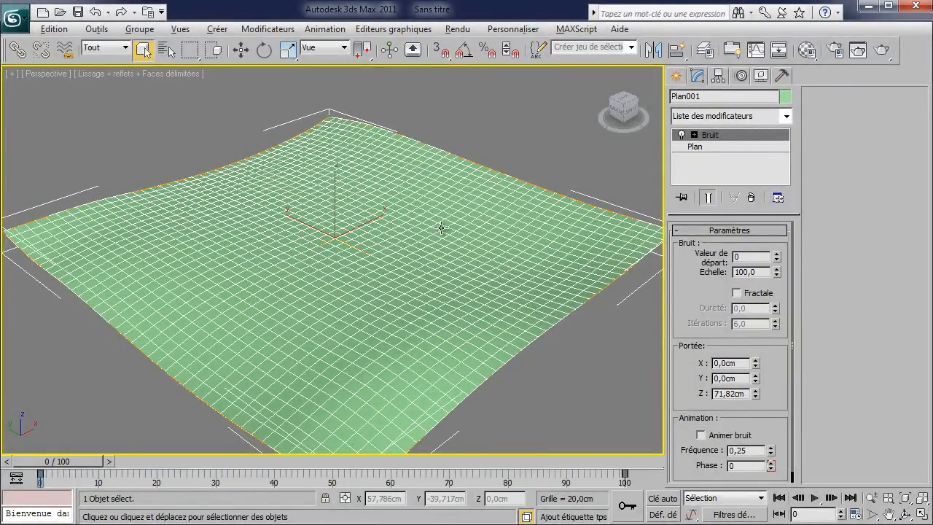
alt+middle_drag(443, 228, 398, 207)
drag(776, 274, 777, 323)
scroll(363, 279, up, 5)
alt+middle_drag(362, 280, 381, 316)
scroll(391, 282, up, 1)
alt+middle_drag(446, 260, 284, 254)
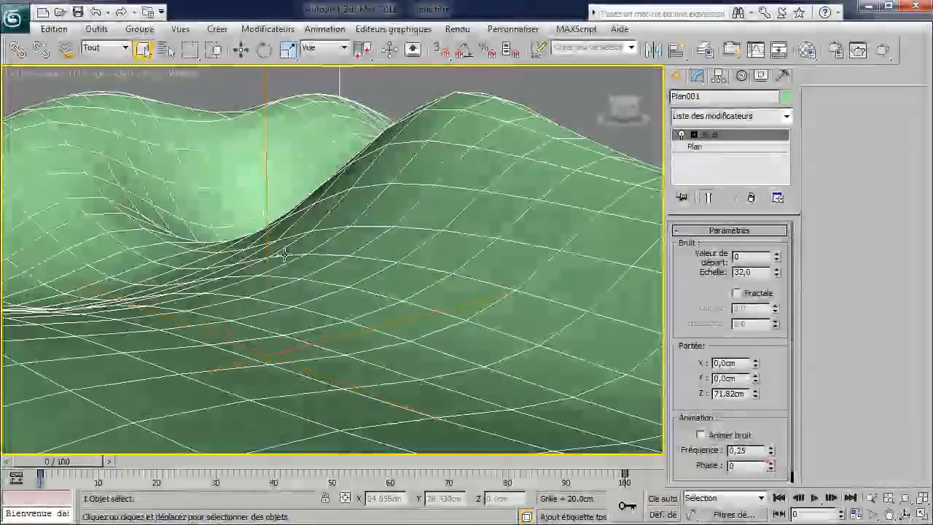
scroll(285, 253, down, 3)
drag(705, 376, 712, 322)
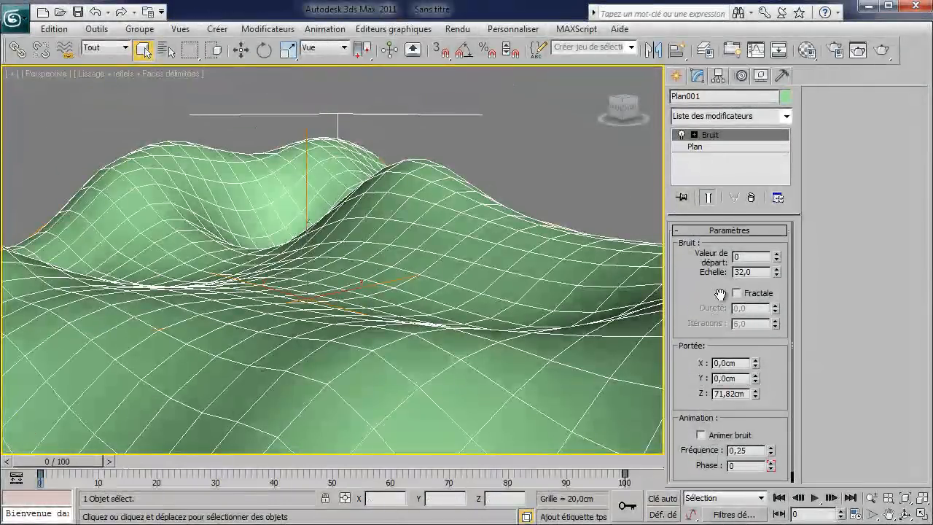
Vary the terrain's random shape by raising the Bruit modifier's Valeur de départ to 11.
click(777, 255)
click(777, 255)
click(777, 255)
click(777, 255)
click(777, 255)
click(777, 255)
click(777, 255)
click(777, 255)
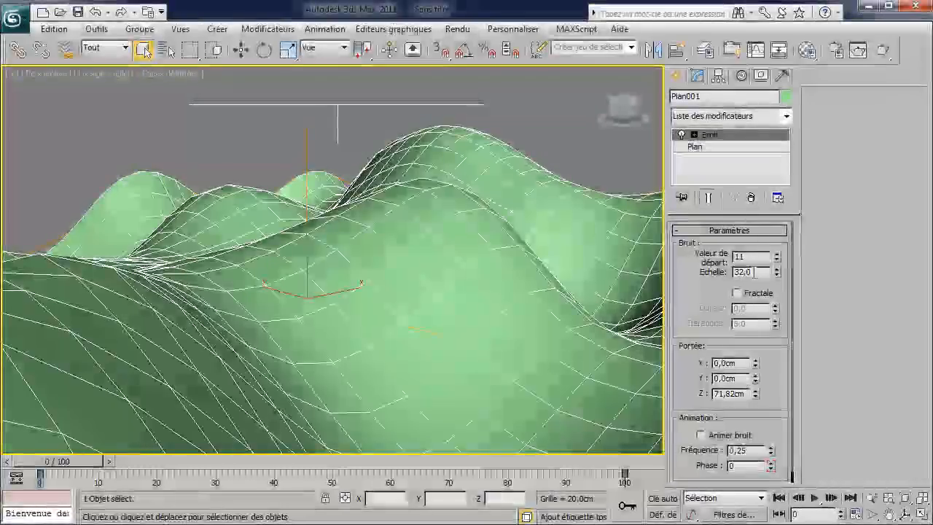
middle_drag(455, 291, 471, 286)
drag(754, 370, 714, 165)
right_click(715, 169)
middle_drag(446, 241, 385, 214)
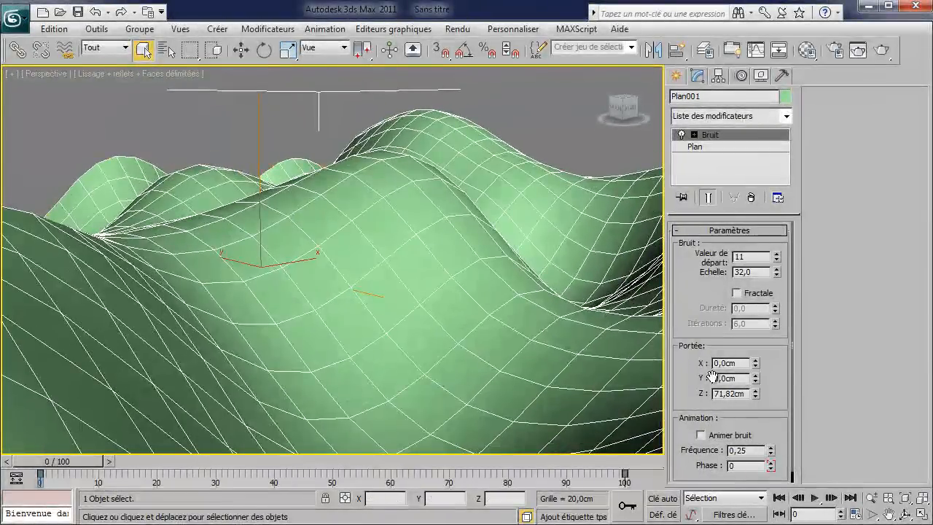
Enable Animer bruit and play the animation to preview the moving terrain, stopping it after the preview.
scroll(425, 250, down, 4)
alt+middle_drag(426, 250, 435, 294)
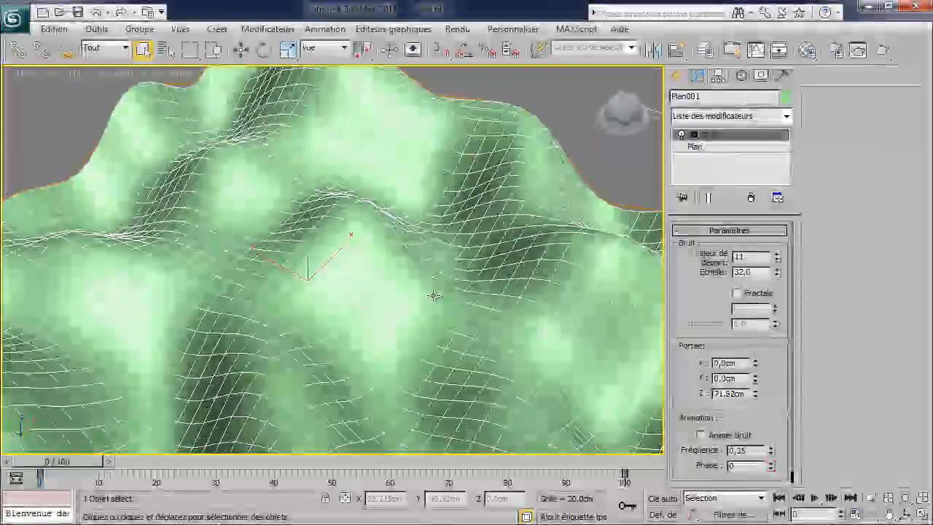
scroll(437, 296, down, 3)
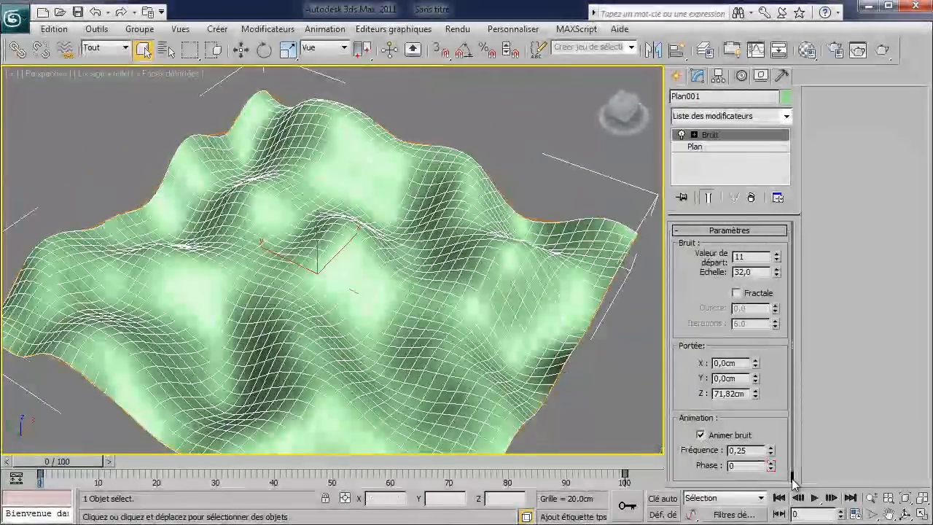
click(815, 499)
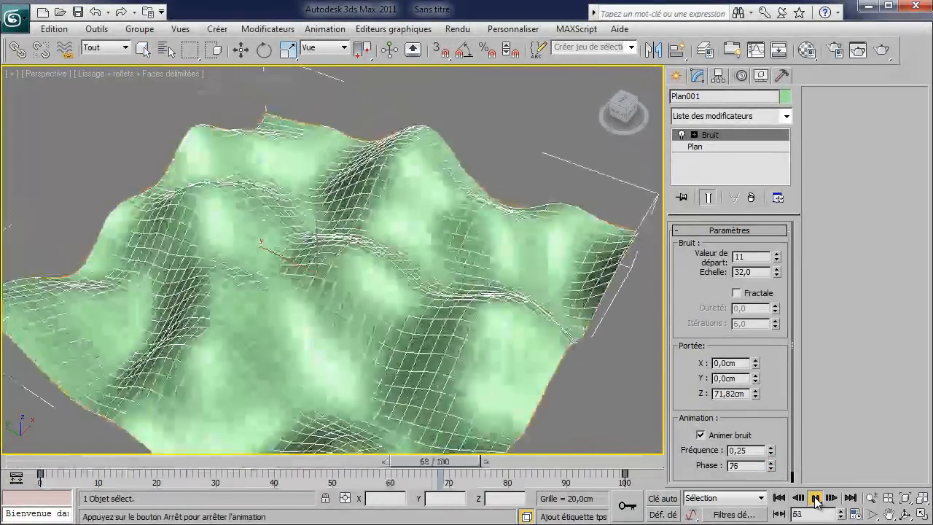
click(815, 499)
alt+middle_drag(321, 277, 316, 152)
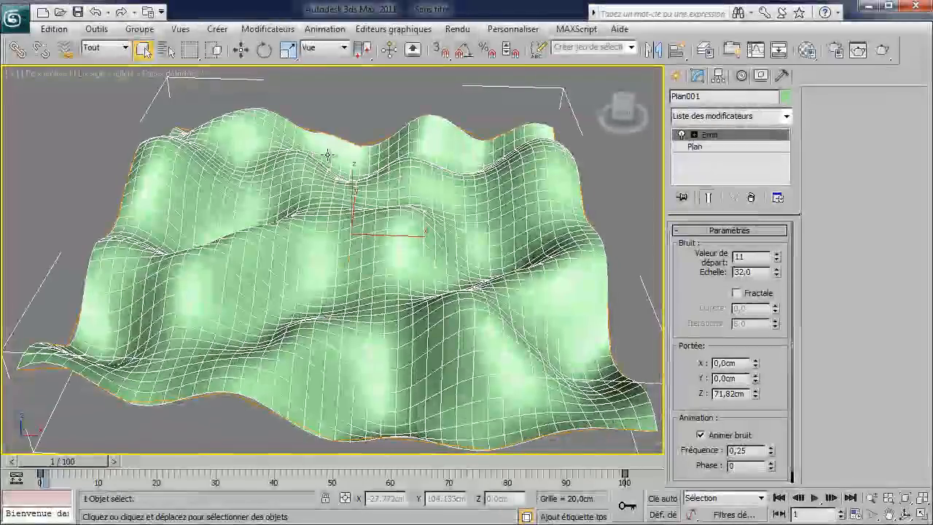
Add a Lissage rapide modifier above the Bruit modifier.
click(786, 118)
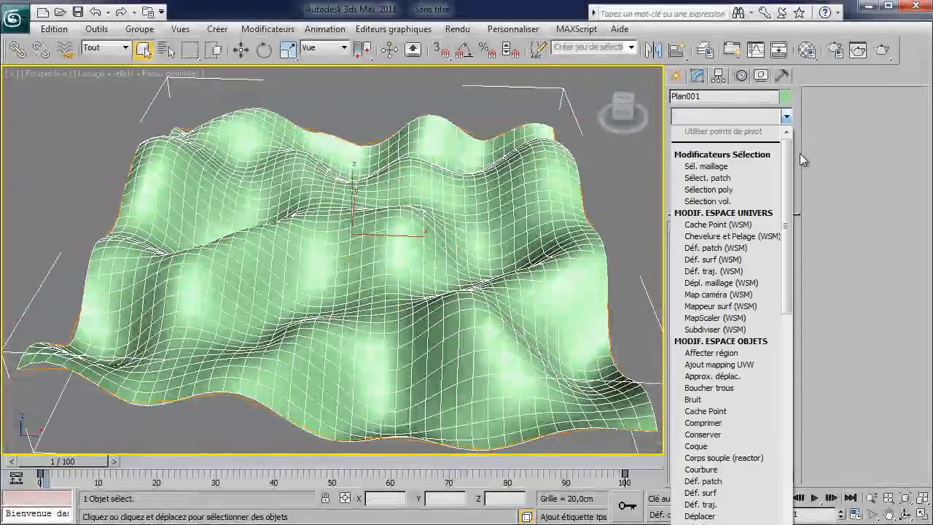
drag(789, 154, 789, 347)
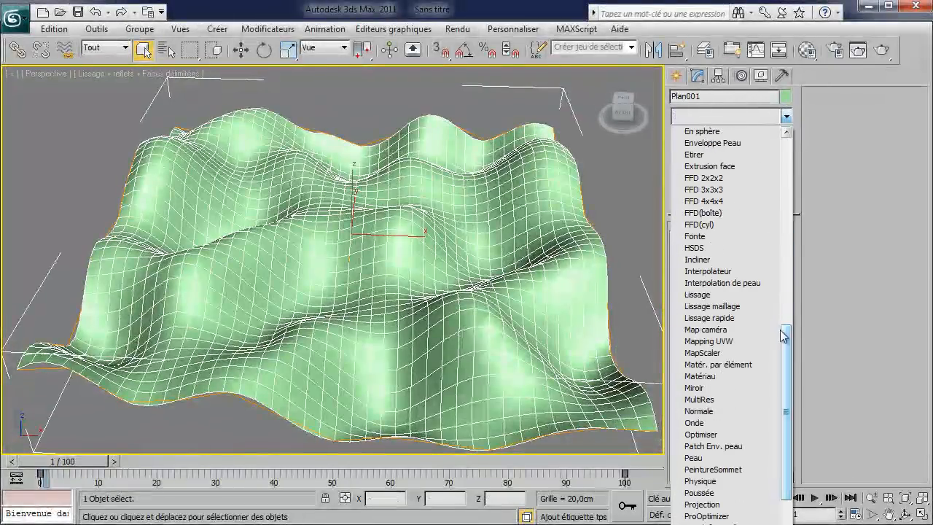
click(710, 318)
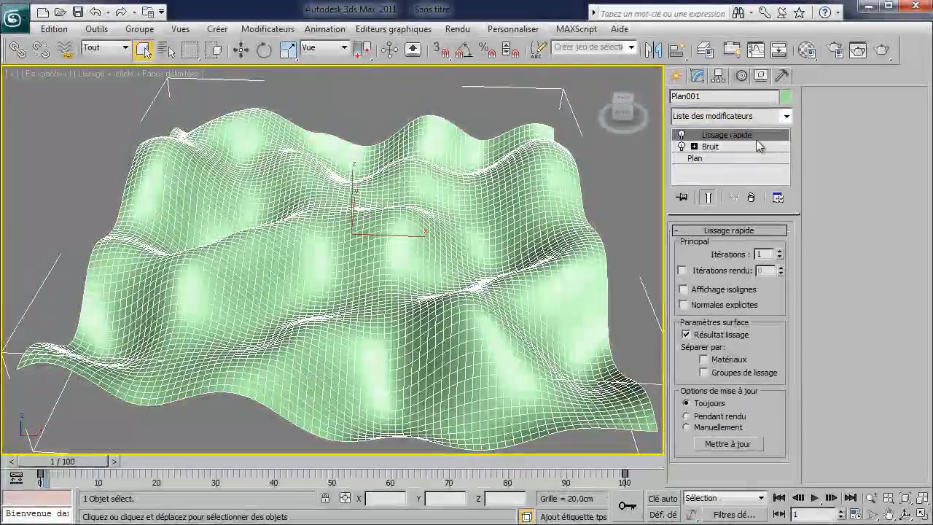
Add a second Bruit modifier on top, with Echelle 16 and a Z strength of about 12.26 cm.
click(787, 116)
scroll(801, 182, down, 2)
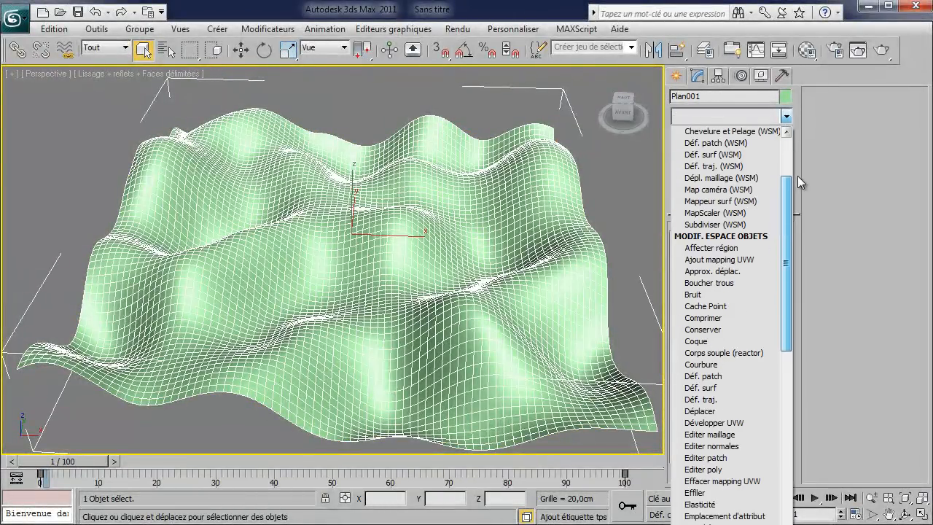
click(696, 295)
drag(755, 393, 752, 222)
drag(755, 393, 756, 248)
drag(778, 280, 779, 341)
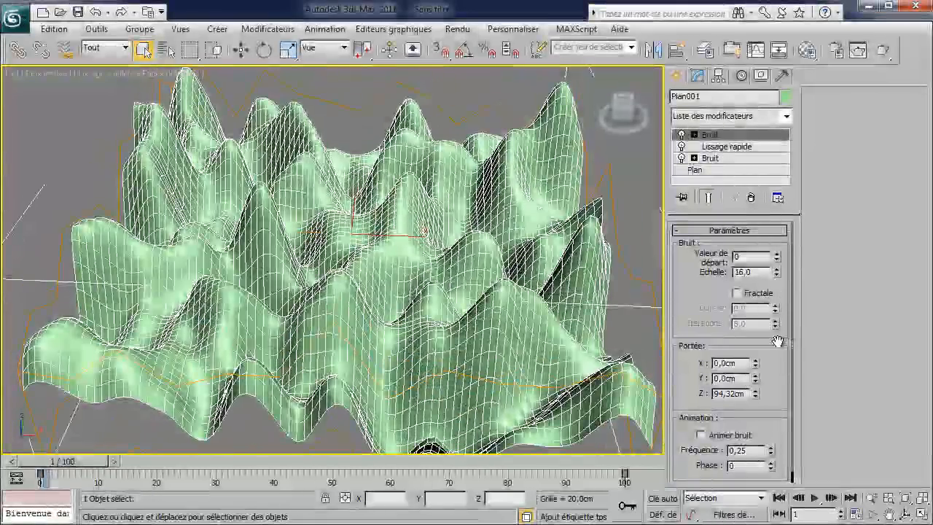
drag(756, 396, 755, 459)
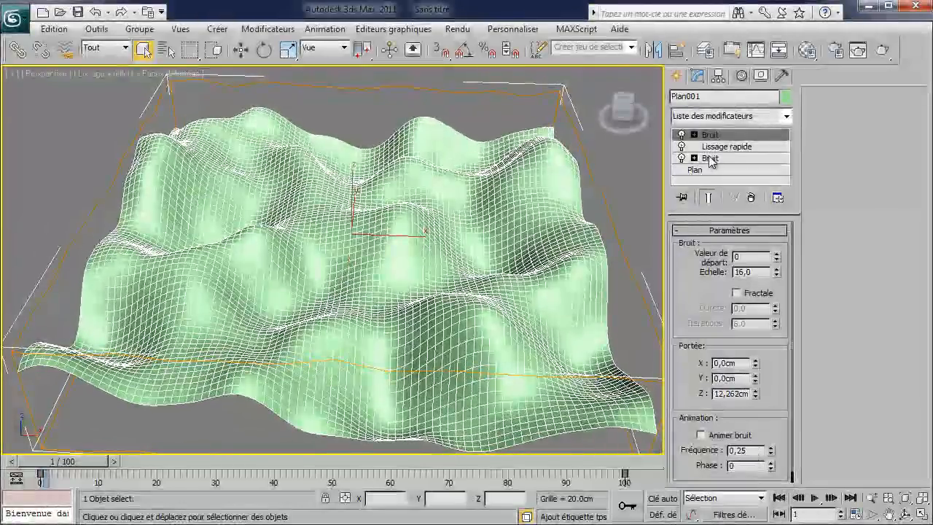
alt+middle_drag(409, 219, 644, 212)
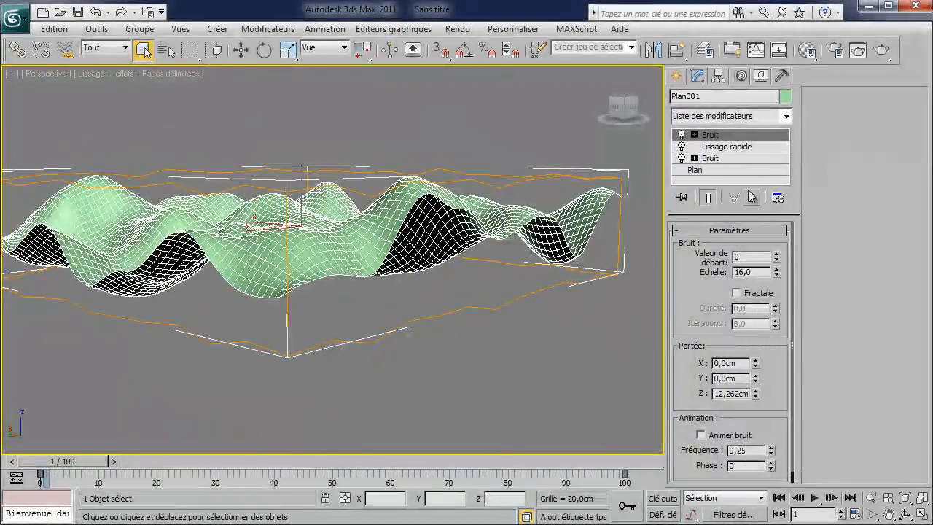
Delete both Bruit modifiers and the Lissage rapide modifier, leaving only the base Plan object in the stack.
click(752, 197)
click(751, 197)
click(753, 197)
Set the plane's length segments and width segments to 100 each.
alt+middle_drag(525, 229, 503, 288)
middle_drag(479, 250, 516, 248)
drag(758, 287, 704, 286)
text(10)
key(Tab)
text(1)
key(Return)
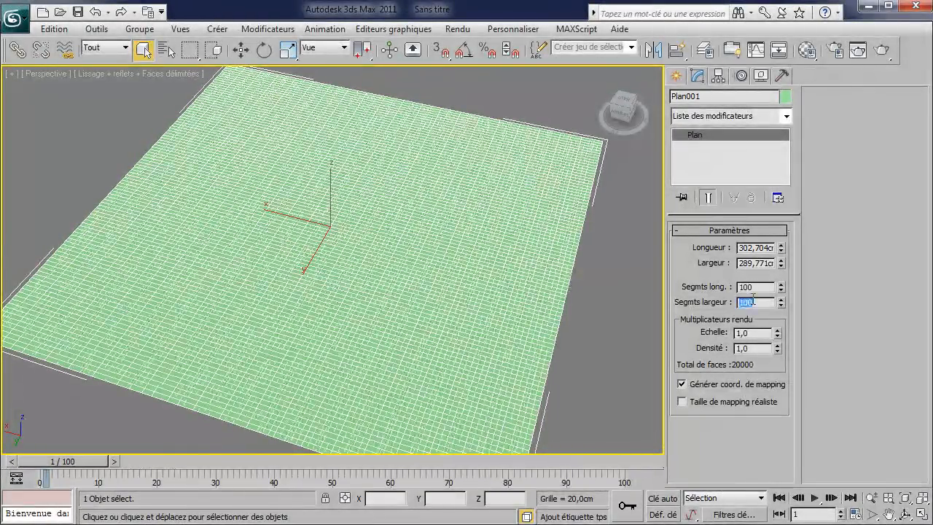
middle_drag(462, 285, 484, 286)
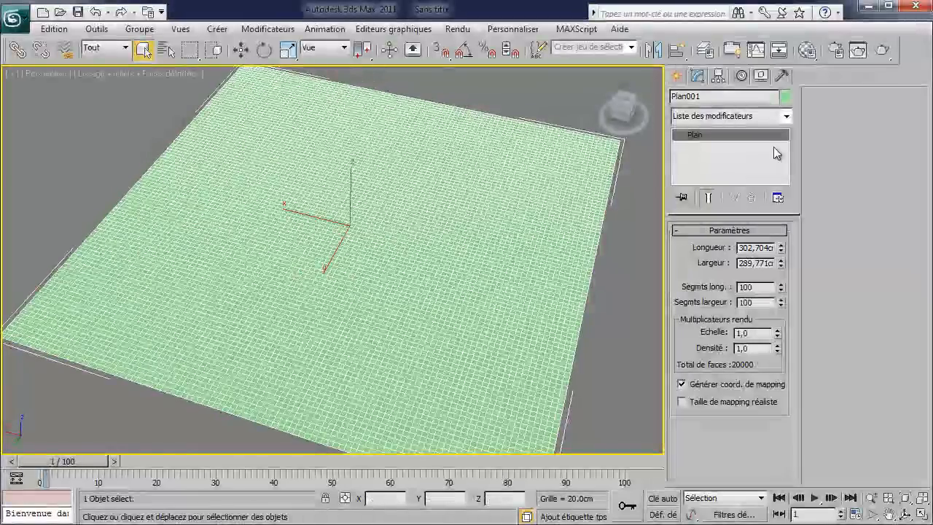
Add an Editer poly modifier to the plane.
click(786, 116)
drag(788, 153, 795, 249)
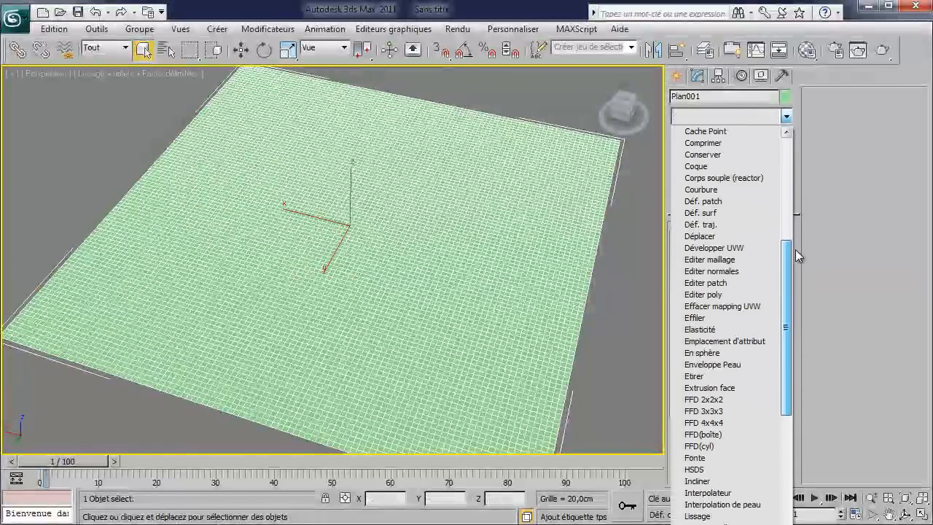
click(709, 294)
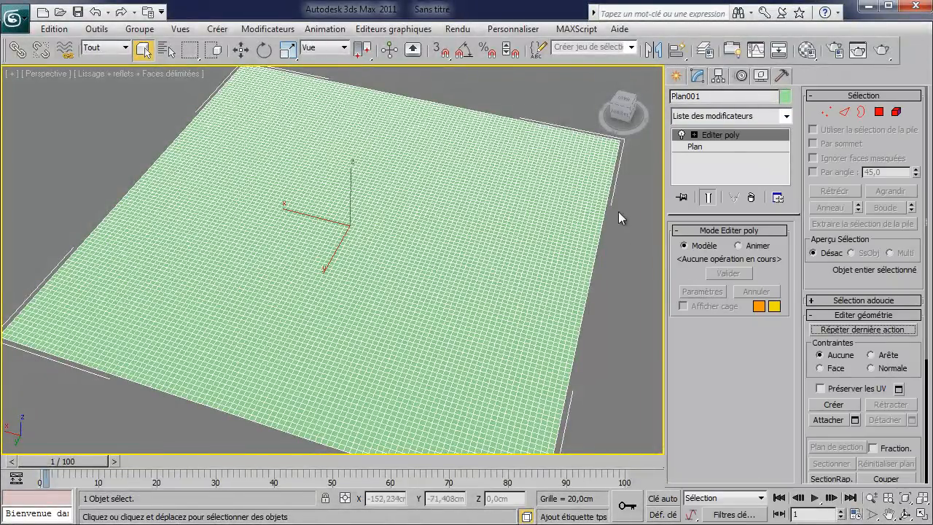
Hide the edged faces and paint a closed ring-shaped ridge near the plane's centre with Pousser/Tirer at 20 cm and a 40 cm brush.
click(843, 96)
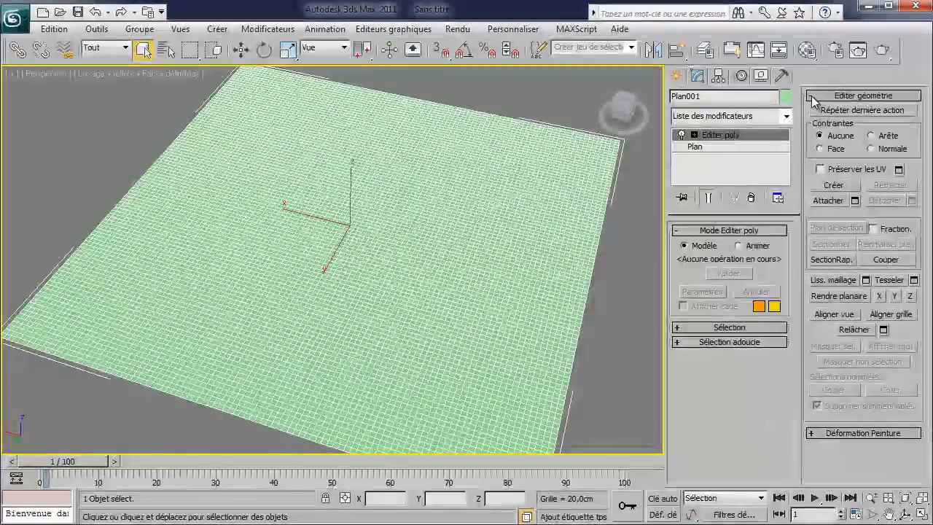
click(821, 97)
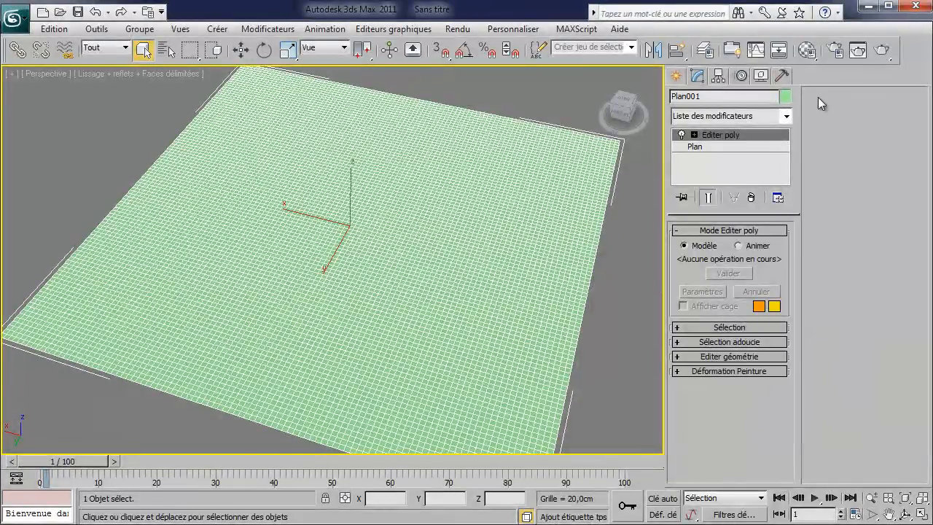
click(682, 372)
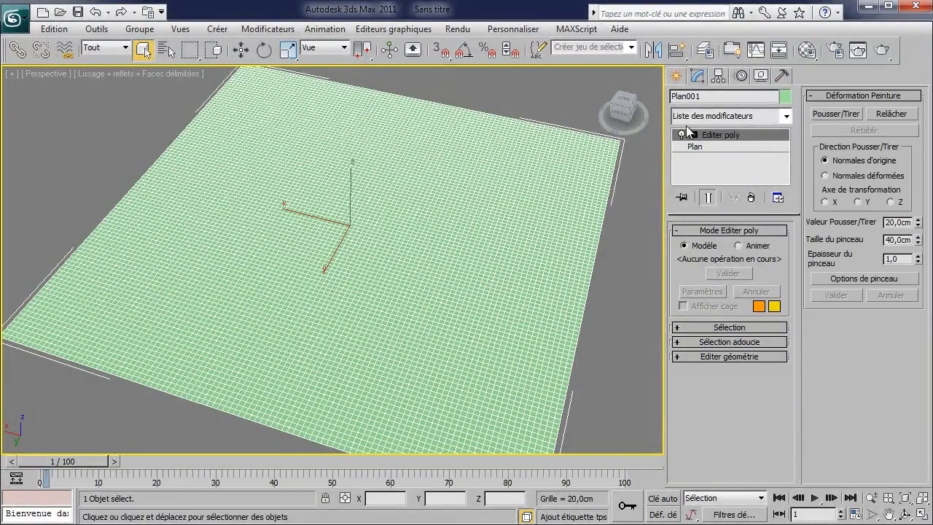
click(838, 114)
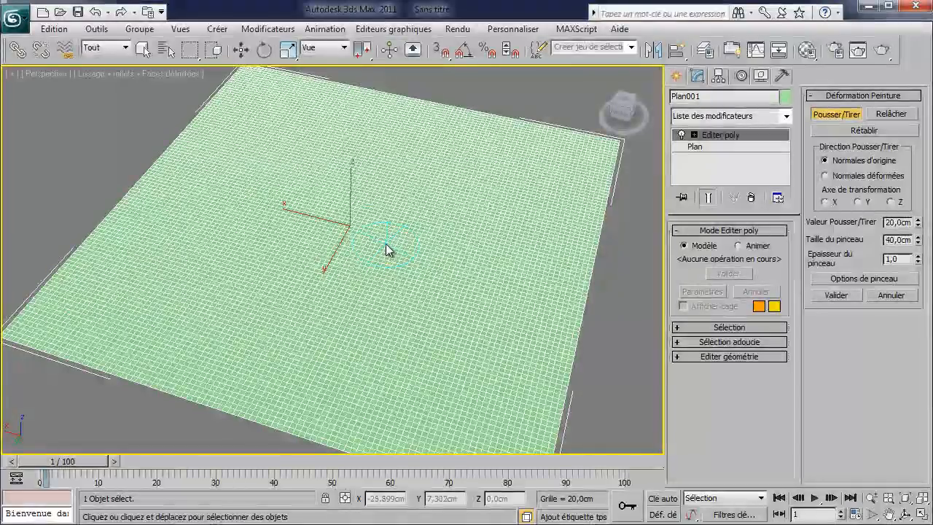
key(F4)
mouse_move(365, 261)
mouse_down()
mouse_move(319, 267)
mouse_move(329, 306)
mouse_move(444, 306)
mouse_move(382, 265)
mouse_up()
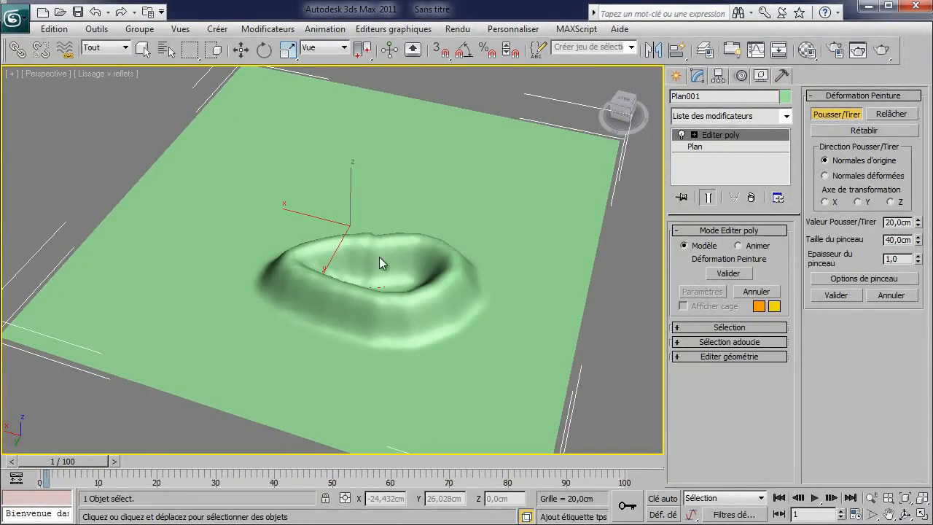
Set Valeur Pousser/Tirer to 5.6 cm and paint lower slopes around the outside of the ring-shaped ridge.
drag(917, 222, 904, 289)
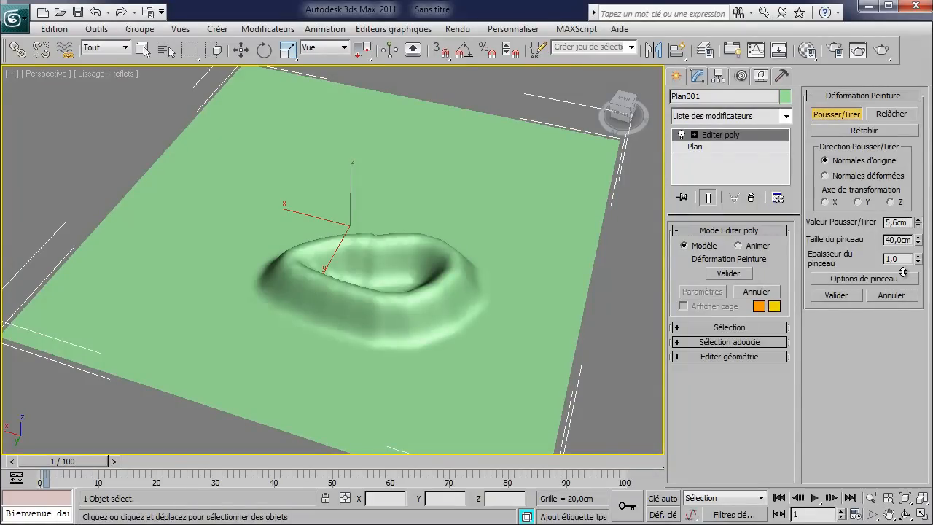
mouse_move(309, 340)
mouse_down()
mouse_move(454, 335)
mouse_move(409, 315)
mouse_up()
mouse_move(288, 321)
mouse_down()
mouse_move(209, 296)
mouse_move(247, 262)
mouse_move(332, 257)
mouse_move(436, 254)
mouse_move(486, 284)
mouse_up()
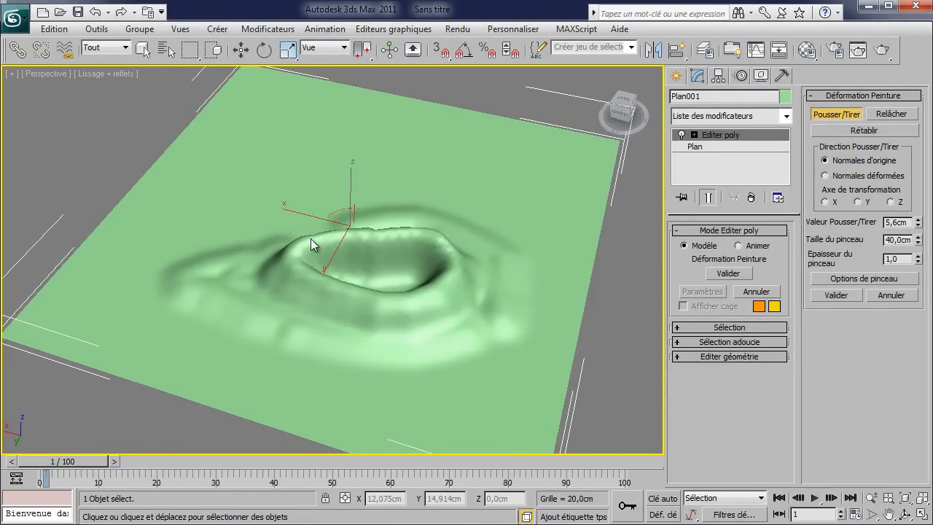
Paint low bumps and ridges over the slopes around the crater with Pousser/Tirer at 5.6 cm and a 40 cm brush.
mouse_move(280, 245)
alt+middle_down()
mouse_move(386, 237)
mouse_move(418, 225)
mouse_move(416, 213)
alt+middle_up()
mouse_move(365, 241)
mouse_down()
mouse_move(220, 252)
mouse_move(264, 186)
mouse_up()
mouse_move(291, 229)
mouse_down()
mouse_move(339, 265)
mouse_move(326, 294)
mouse_move(292, 304)
mouse_move(248, 265)
mouse_move(230, 301)
mouse_move(298, 331)
mouse_move(411, 330)
mouse_up()
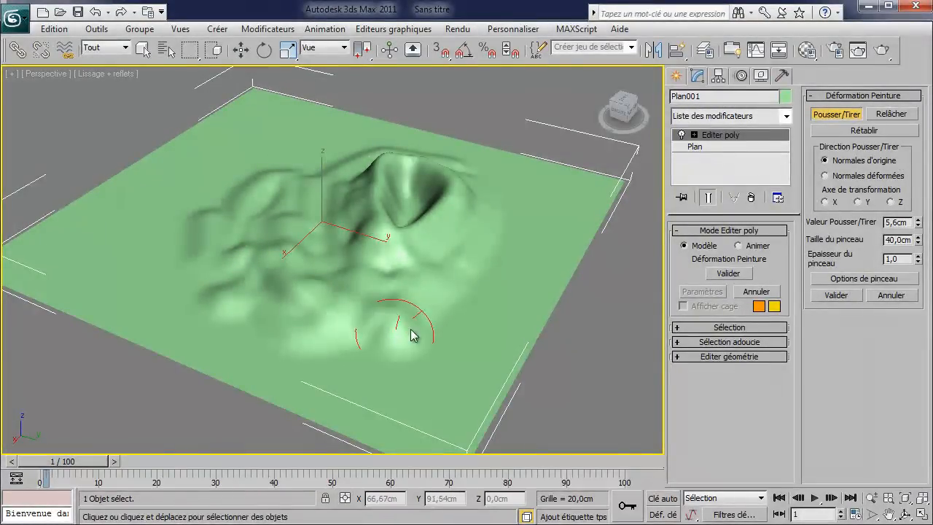
alt+middle_drag(455, 299, 555, 306)
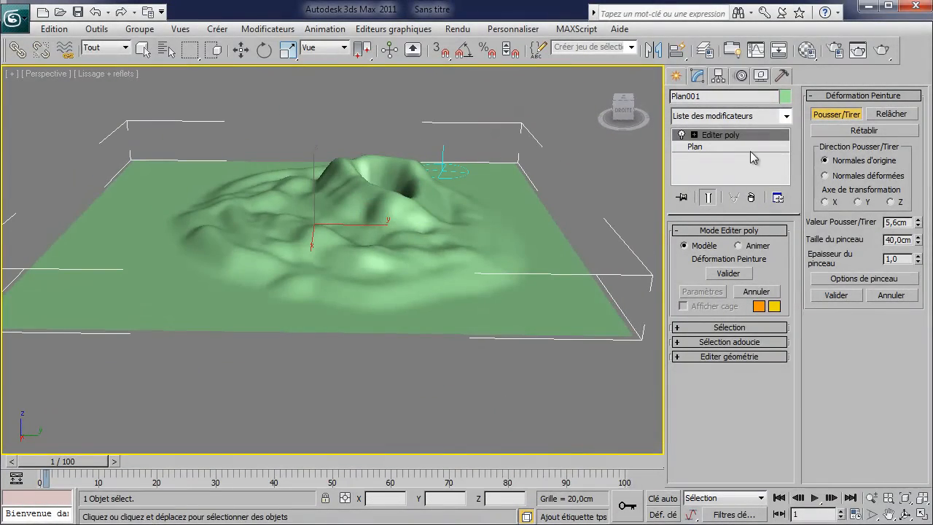
Flatten part of the painted relief at its outer edge with the Rétablir brush.
click(890, 114)
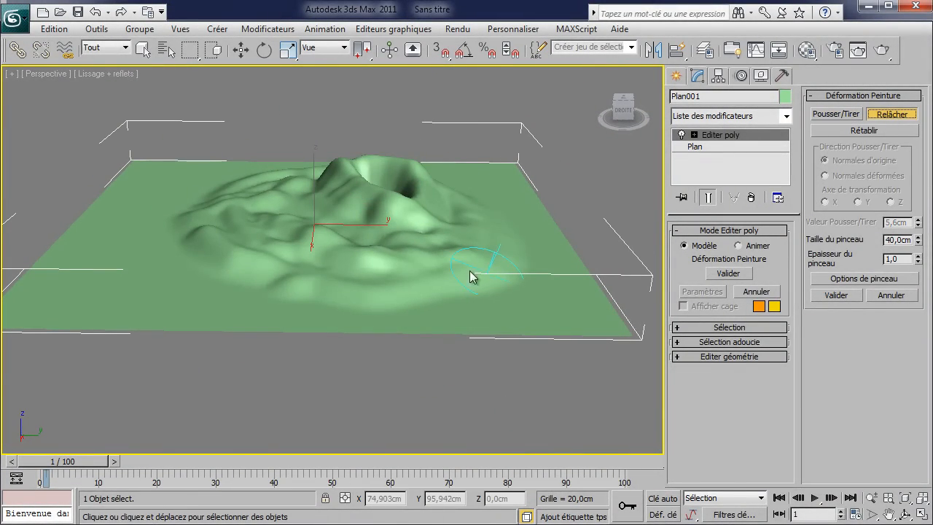
click(836, 113)
key(ctrl)
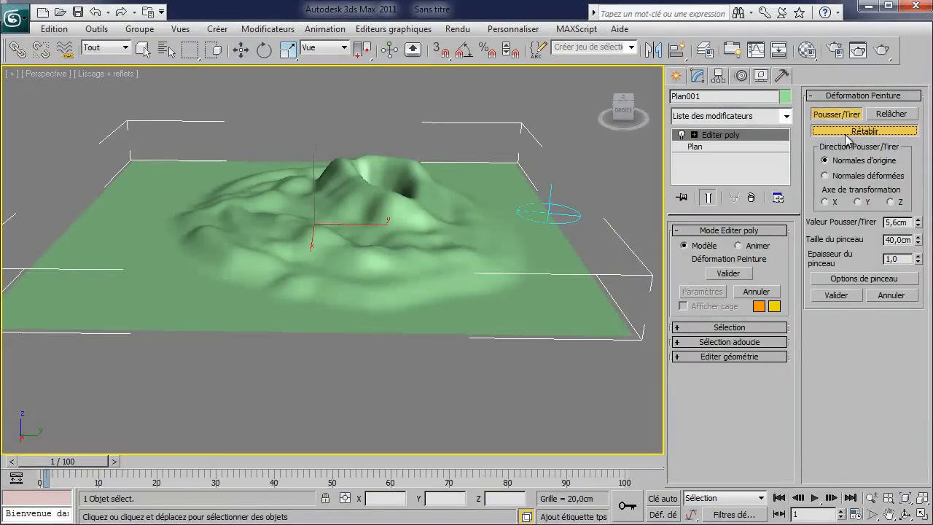
mouse_move(171, 281)
ctrl+mouse_down()
mouse_move(306, 246)
mouse_move(246, 285)
mouse_move(260, 265)
mouse_move(256, 240)
mouse_move(286, 255)
mouse_move(270, 240)
mouse_move(277, 265)
mouse_move(271, 244)
mouse_move(304, 250)
ctrl+mouse_up()
mouse_move(303, 250)
alt+middle_down()
mouse_move(346, 243)
mouse_move(358, 254)
mouse_move(265, 279)
mouse_move(298, 338)
mouse_move(316, 298)
alt+middle_up()
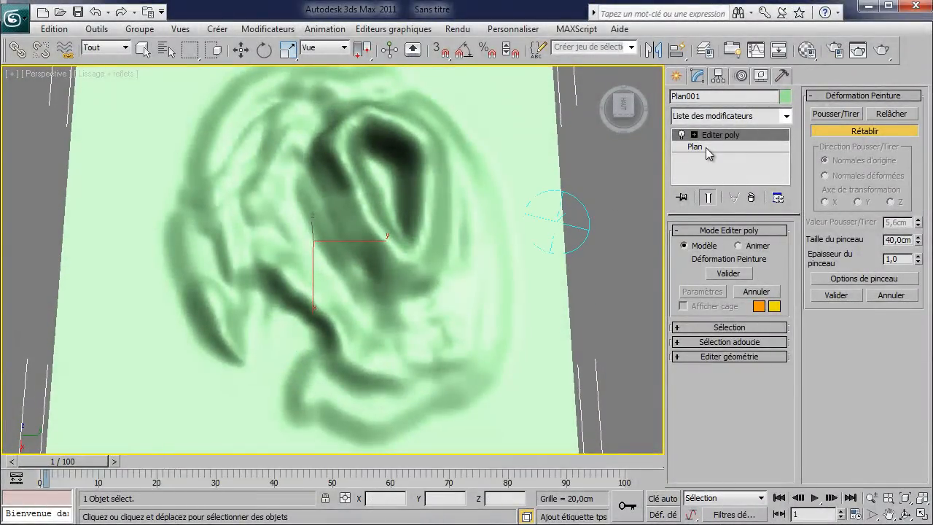
Delete the sculpted Editer poly modifier and add a fresh Editer poly to the plane.
click(751, 198)
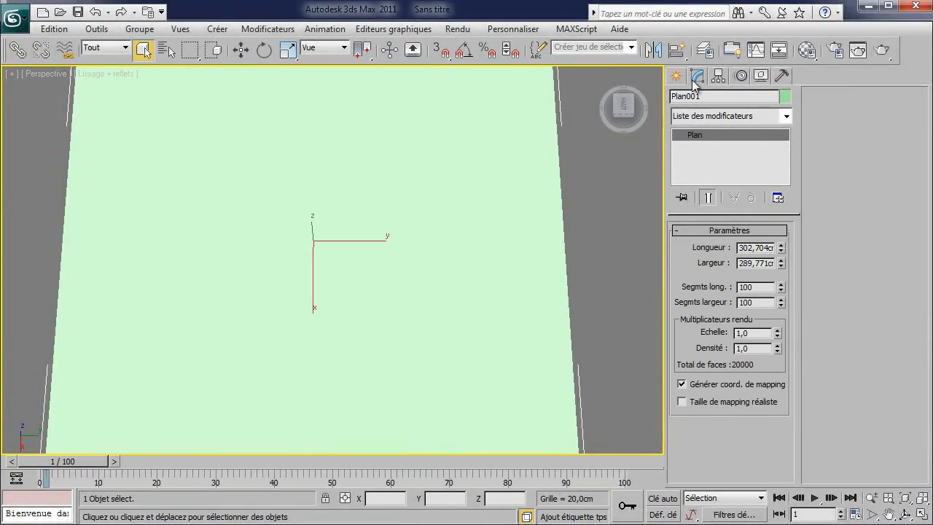
click(786, 117)
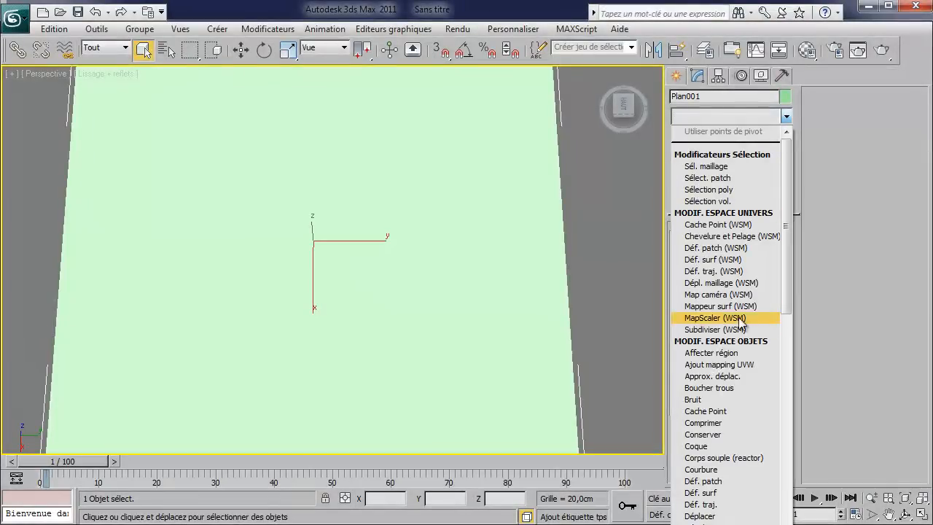
scroll(724, 397, down, 7)
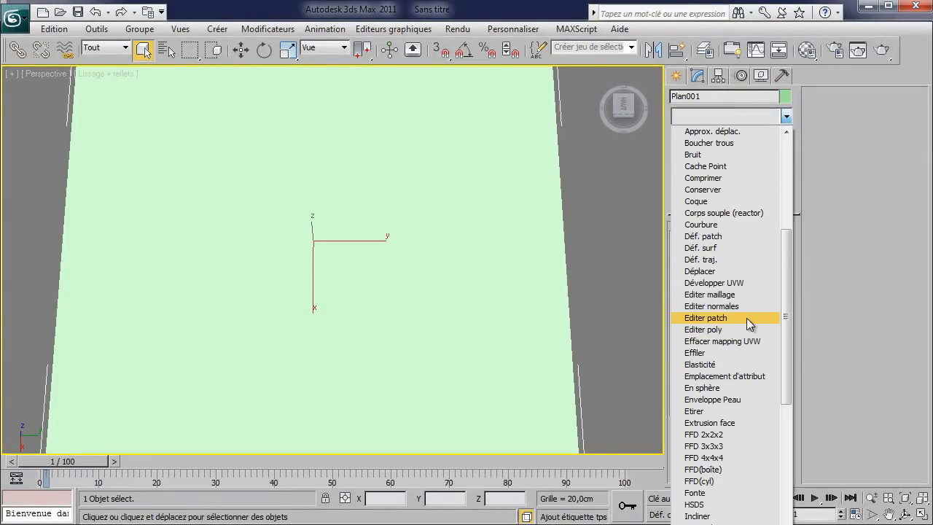
click(729, 329)
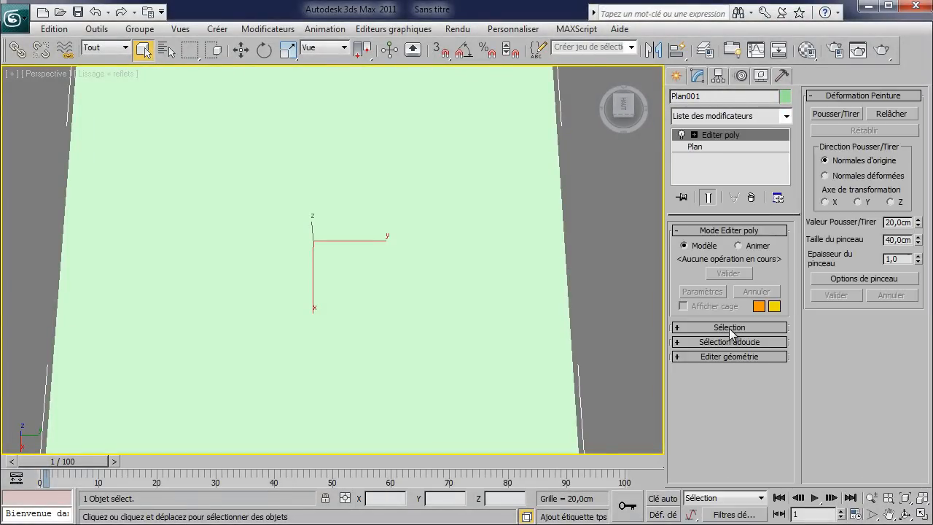
Paint curved raised ridges on the flat plane with Pousser/Tirer at 20 cm and a 40 cm brush, then activate Rétablir.
click(835, 114)
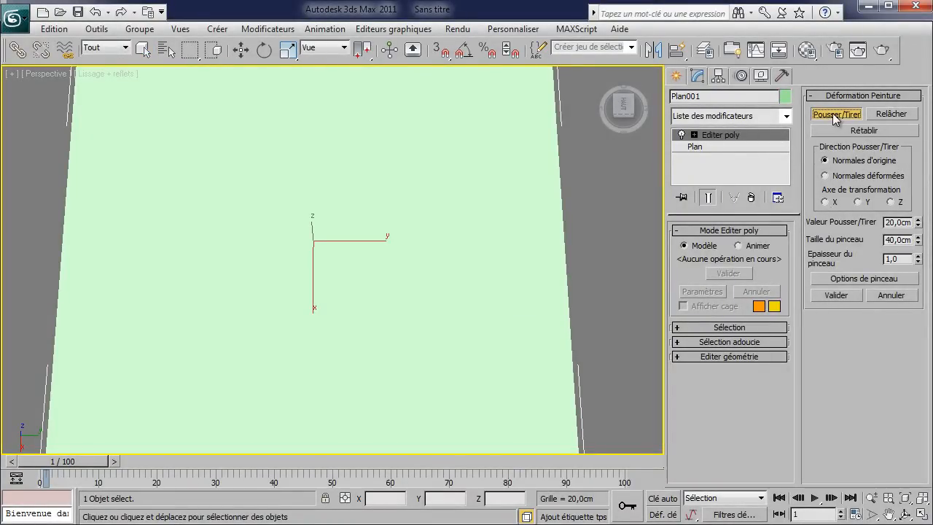
mouse_move(284, 175)
mouse_down()
mouse_move(229, 203)
mouse_move(432, 197)
mouse_move(375, 176)
mouse_move(381, 221)
mouse_move(277, 197)
mouse_move(336, 145)
mouse_up()
drag(270, 135, 232, 220)
mouse_move(314, 270)
mouse_down()
mouse_move(376, 271)
mouse_move(271, 265)
mouse_move(272, 217)
mouse_move(275, 259)
mouse_move(360, 260)
mouse_move(352, 302)
mouse_move(358, 270)
mouse_move(398, 271)
mouse_move(365, 232)
mouse_move(359, 156)
mouse_move(384, 117)
mouse_move(357, 239)
mouse_move(374, 292)
mouse_move(368, 150)
mouse_move(377, 137)
mouse_up()
click(888, 115)
click(858, 132)
mouse_move(469, 161)
alt+middle_down()
mouse_move(398, 144)
mouse_move(250, 135)
mouse_move(184, 106)
mouse_move(320, 146)
mouse_move(511, 123)
alt+middle_up()
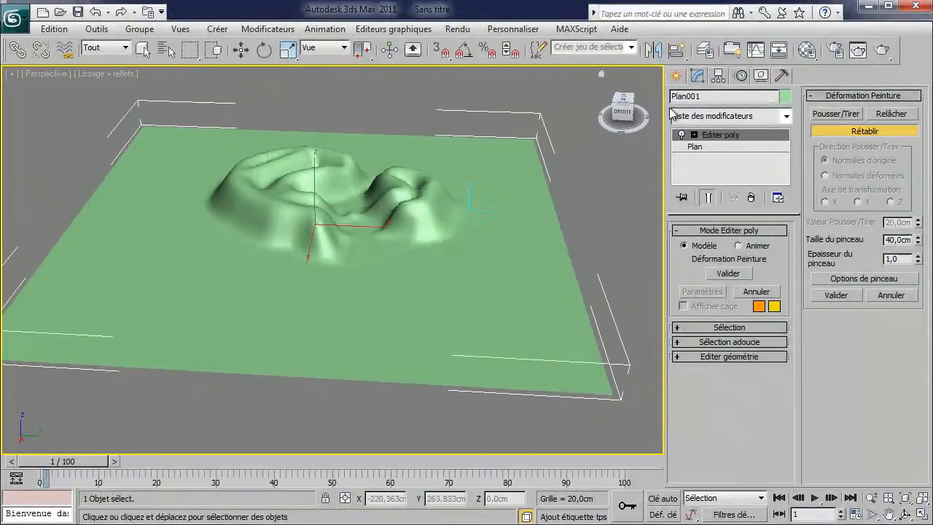
Remove the Editer poly modifier and add a Déplacer modifier to the plane.
click(753, 199)
mouse_move(608, 232)
middle_down()
mouse_move(447, 248)
mouse_move(410, 236)
mouse_move(413, 265)
middle_up()
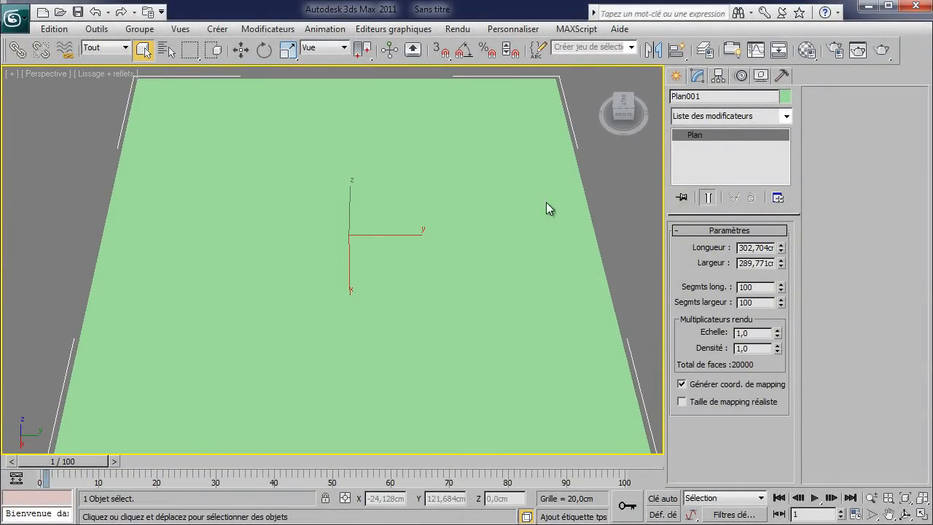
click(787, 117)
drag(787, 144, 784, 255)
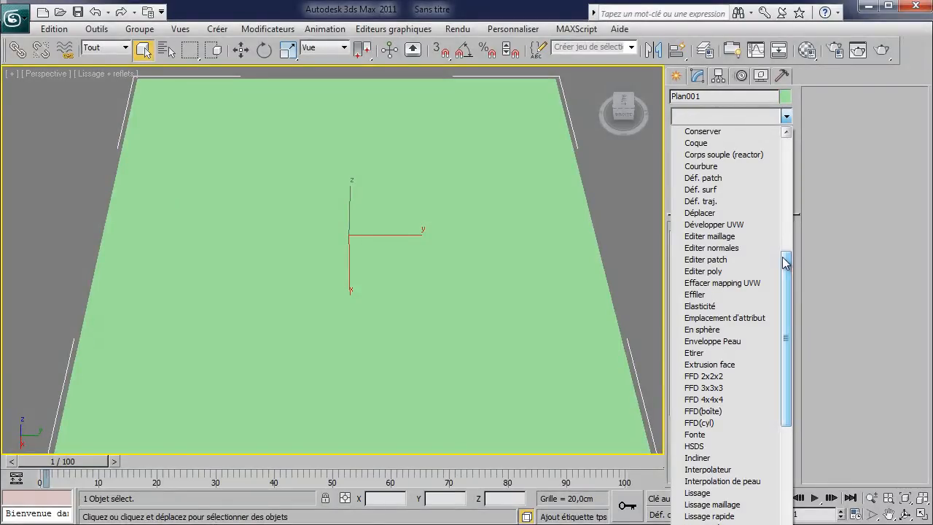
click(711, 213)
scroll(433, 277, down, 2)
alt+middle_drag(401, 288, 519, 260)
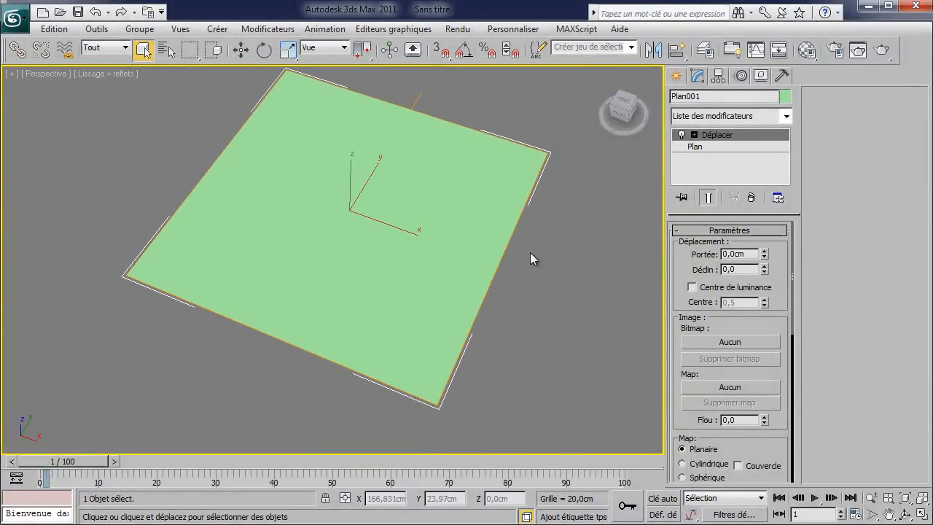
scroll(531, 259, up, 3)
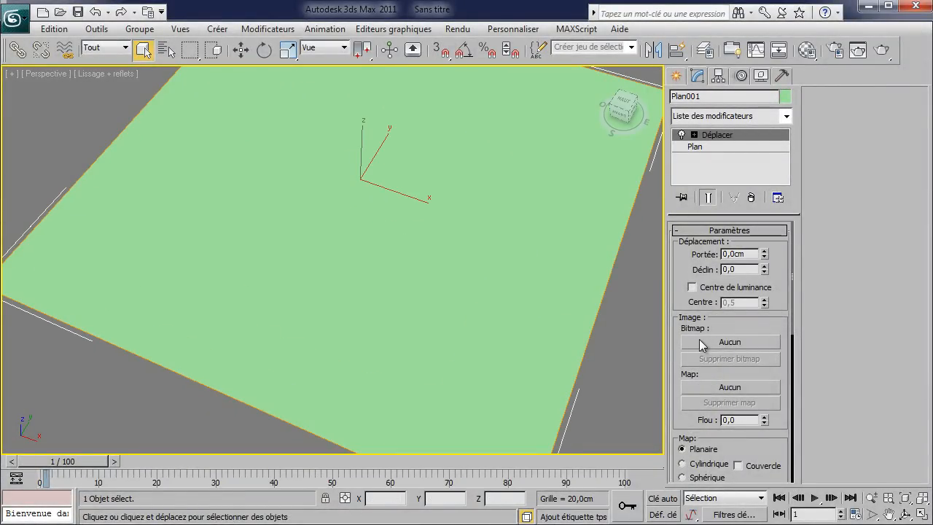
Assign a standard Dégradé map to the Déplacer modifier's Map slot.
click(701, 388)
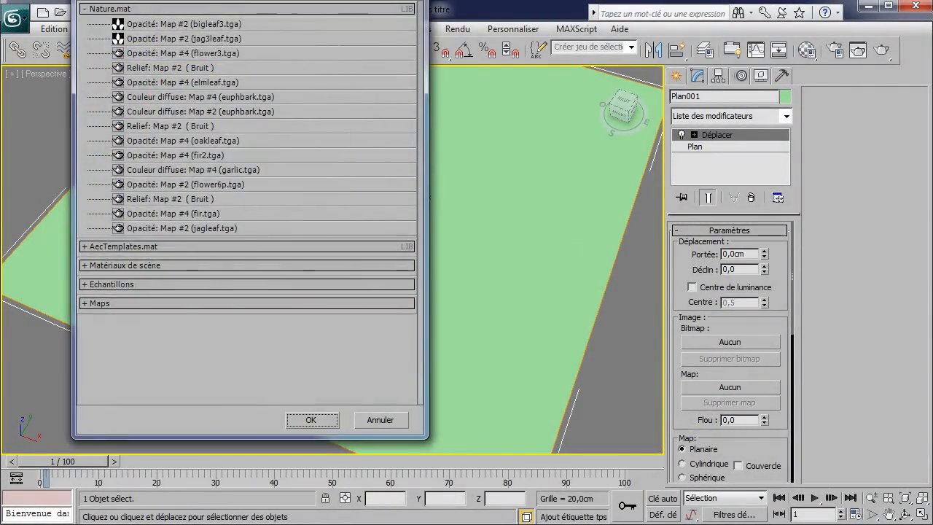
click(141, 57)
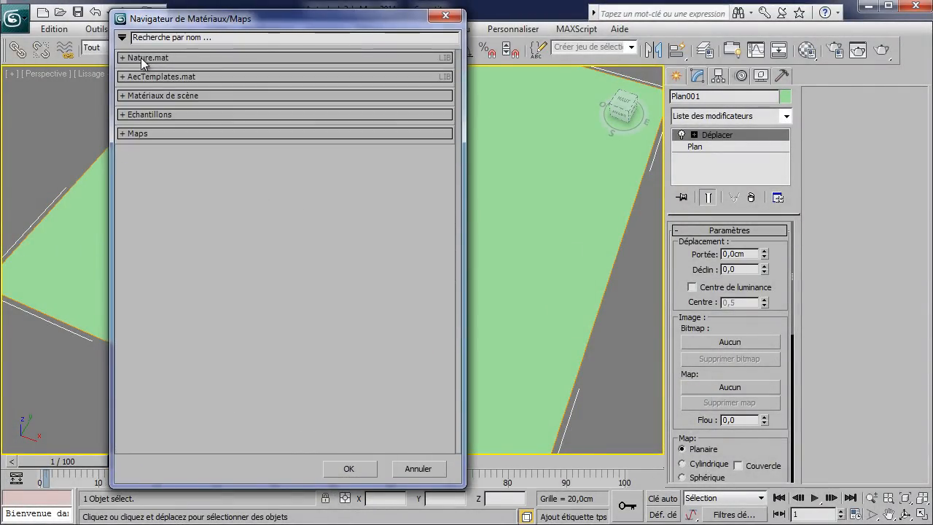
click(123, 134)
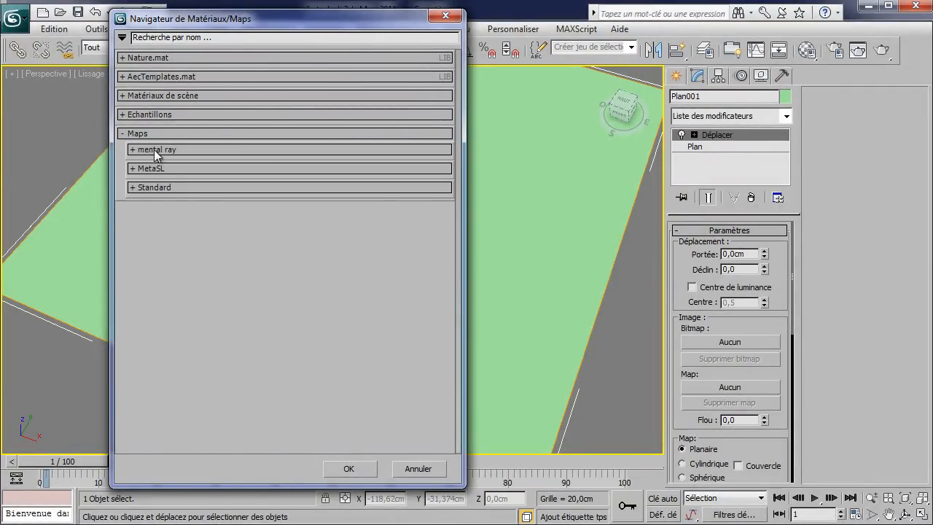
click(140, 187)
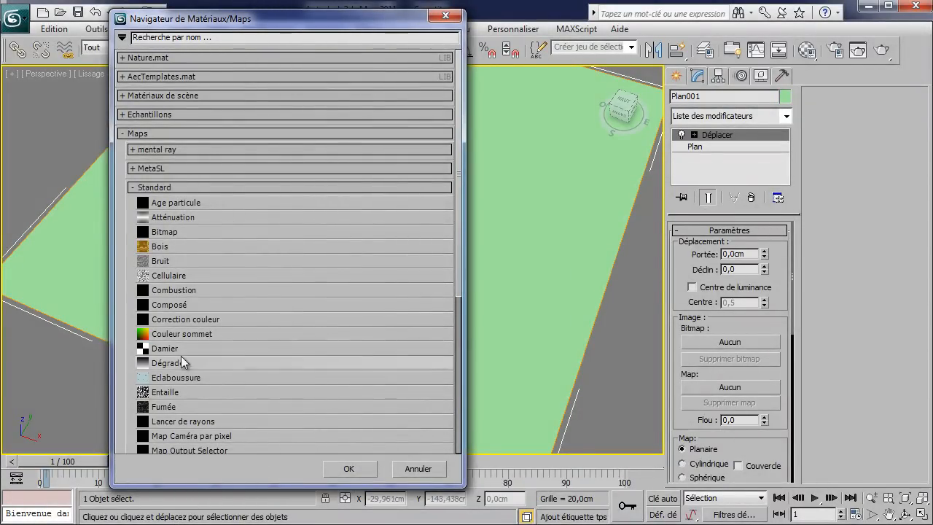
double_click(172, 363)
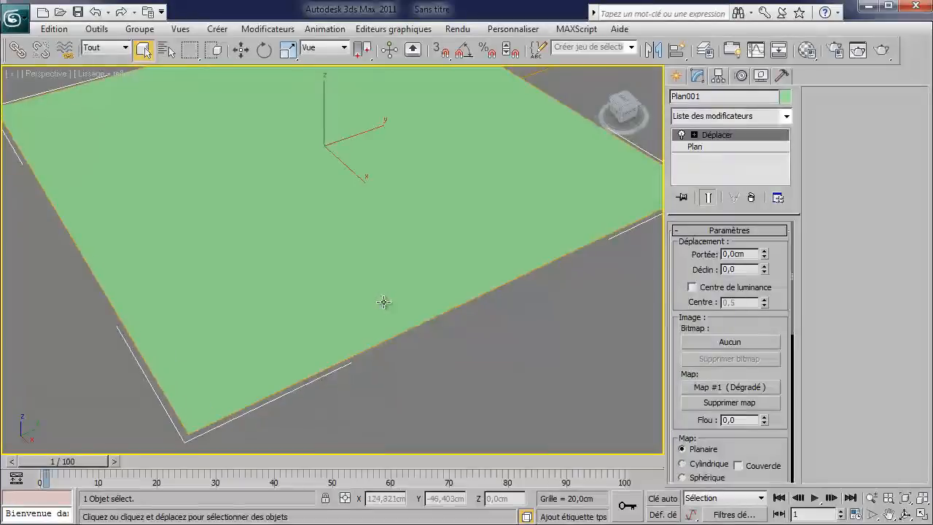
Set the Déplacer modifier's Portée to 49.5 cm.
alt+middle_drag(384, 302, 428, 333)
drag(763, 255, 771, 180)
middle_drag(429, 267, 562, 368)
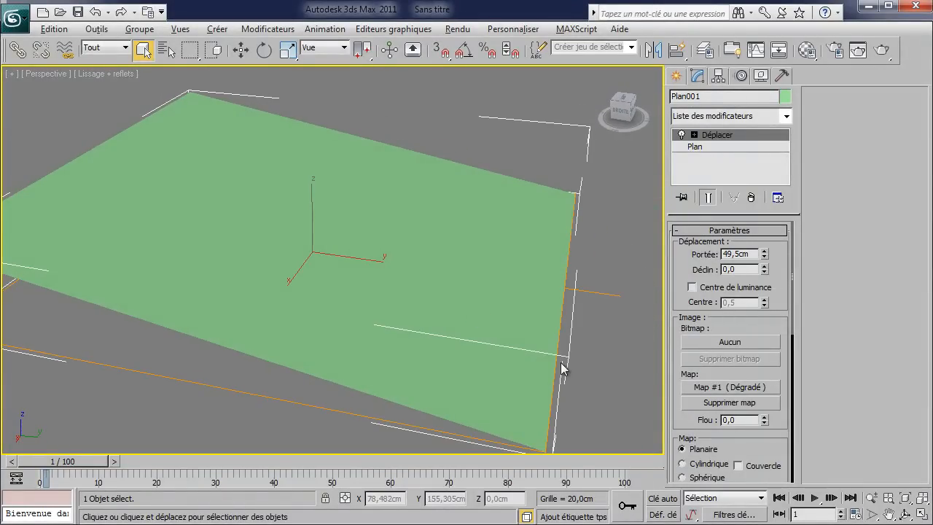
Remove the Dégradé map from the Déplacer modifier and assign a standard Mélange map in its place.
click(738, 403)
alt+middle_drag(557, 331, 620, 281)
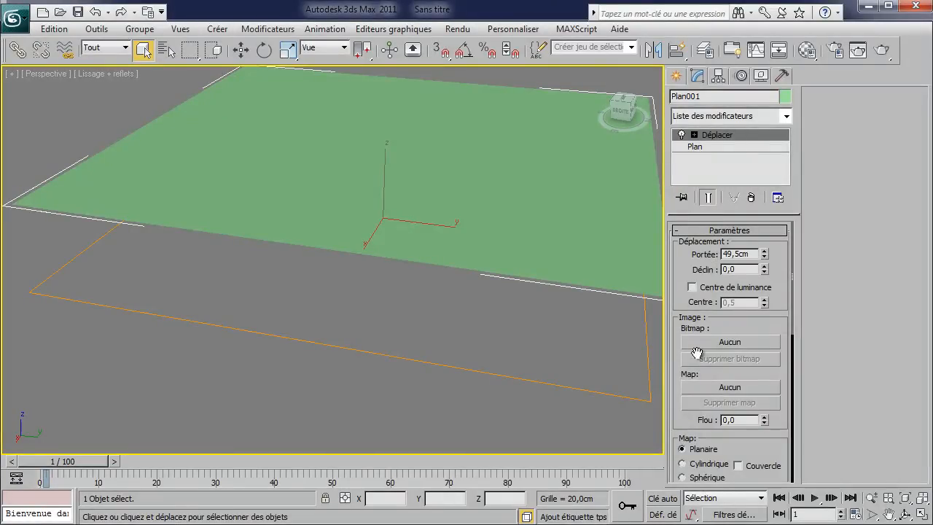
click(698, 388)
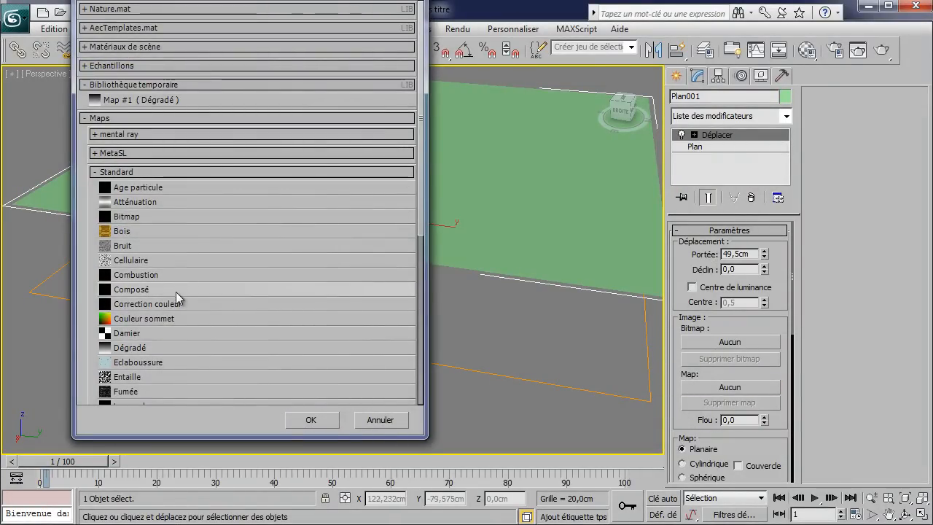
scroll(182, 300, down, 3)
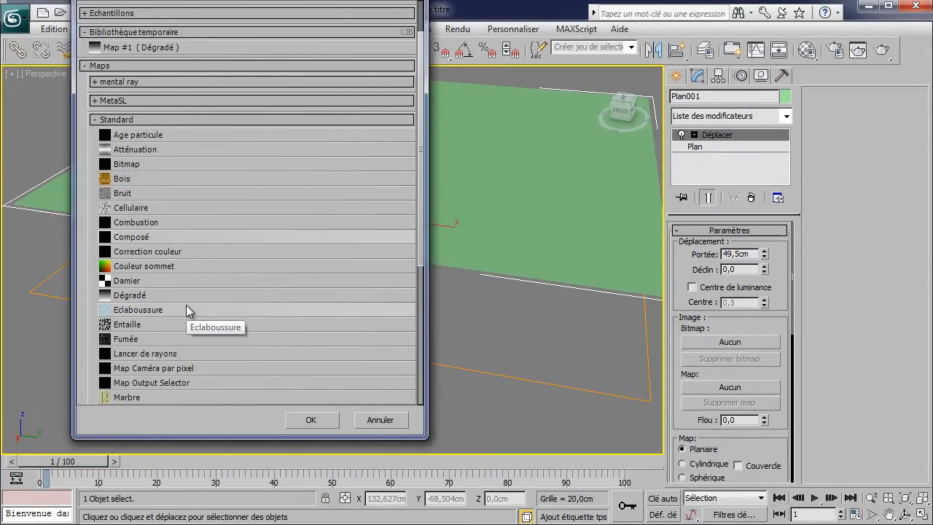
scroll(186, 304, down, 3)
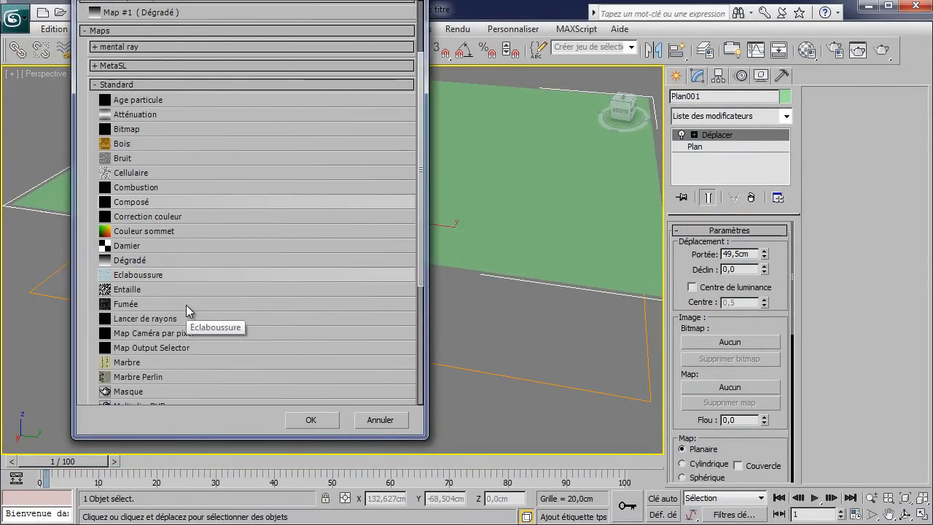
scroll(216, 301, down, 3)
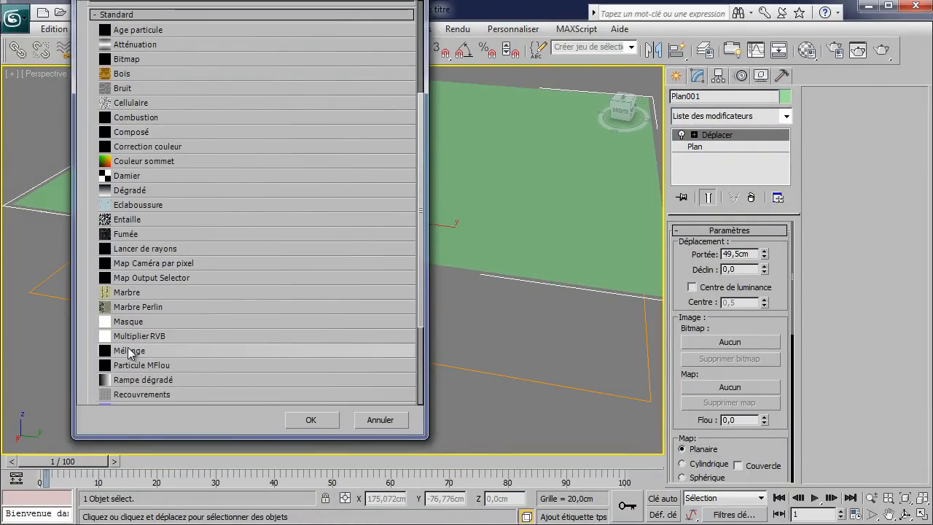
double_click(127, 350)
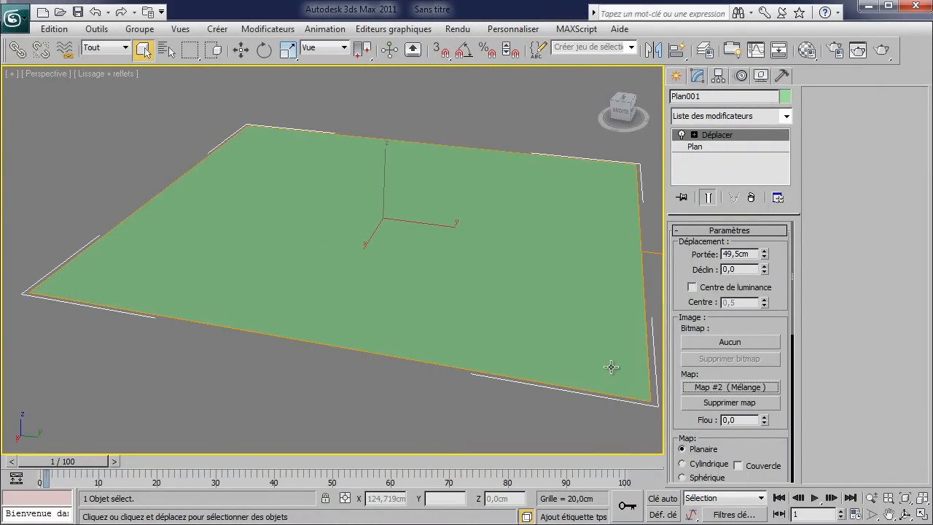
Place the Déplacer's Mélange map as an instance in the first material sample slot and assign a Dégradé map to its Couleur 1.
click(803, 56)
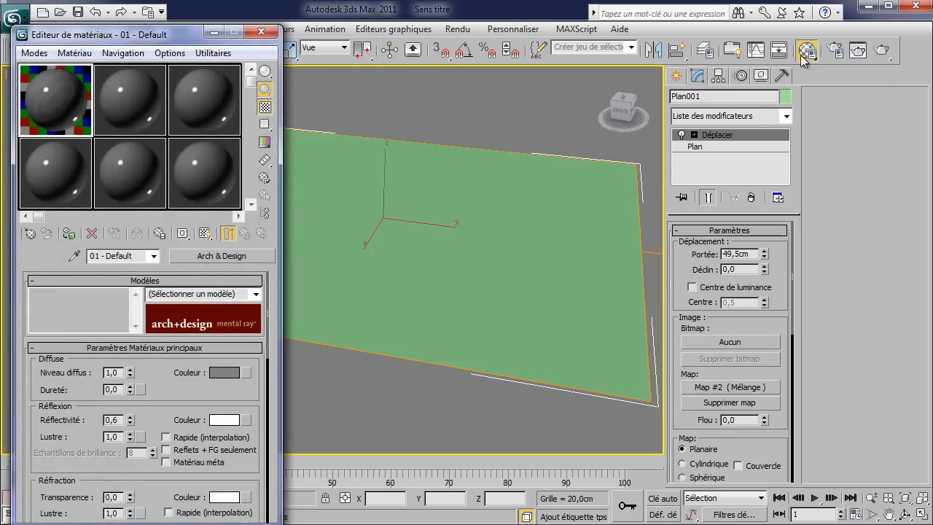
drag(700, 390, 58, 105)
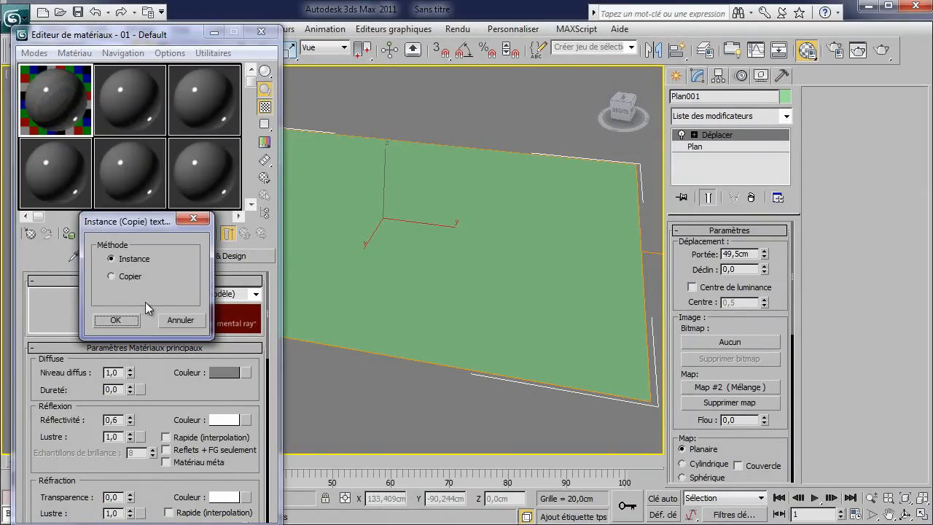
click(116, 321)
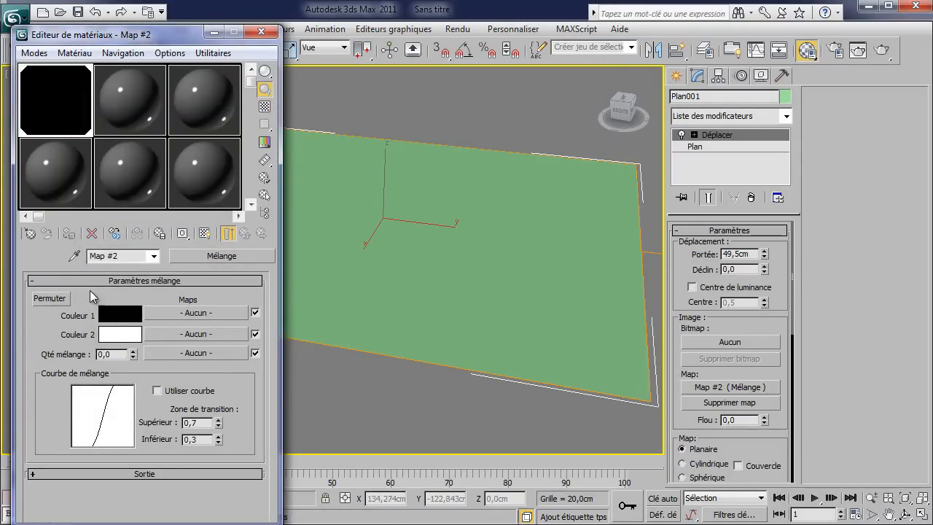
click(171, 318)
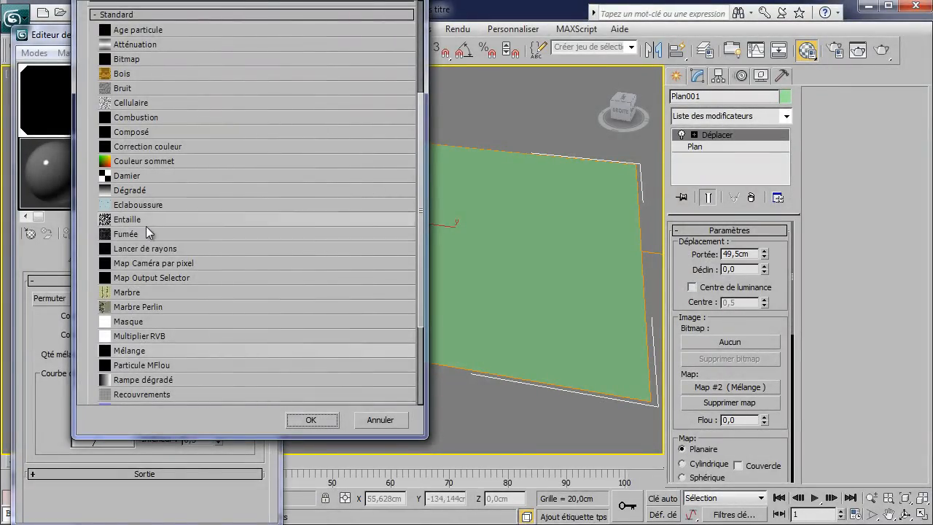
double_click(143, 191)
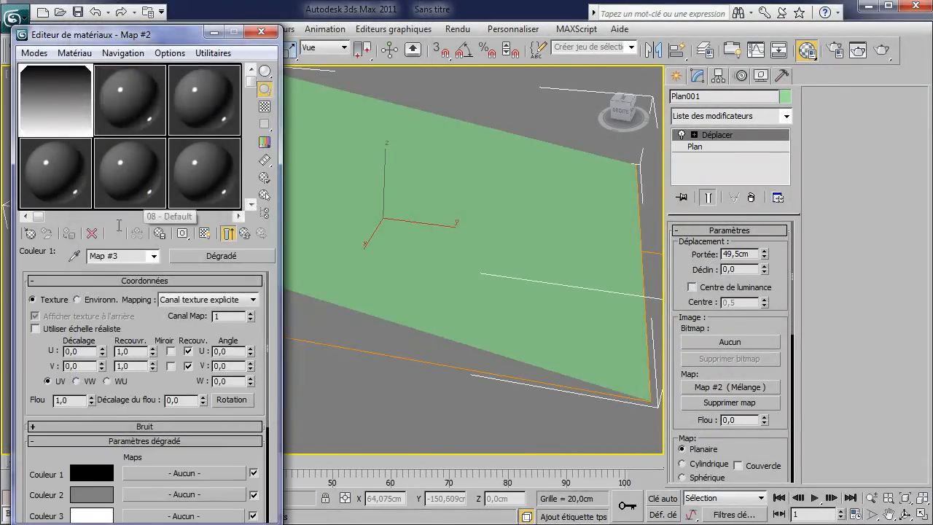
Set the Dégradé map's type to Radial and swap its Couleur 1 and Couleur 3, making them white and black respectively.
drag(147, 454, 154, 288)
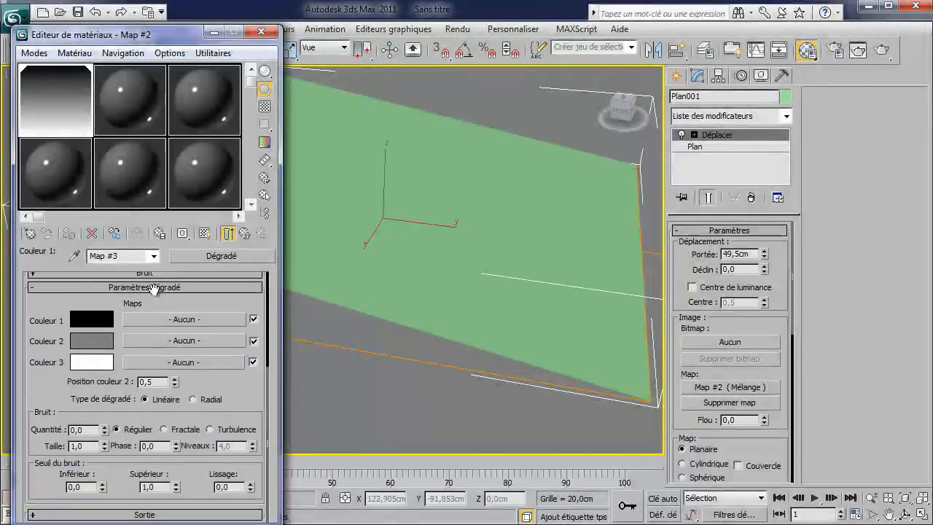
click(193, 399)
middle_drag(454, 247, 483, 270)
drag(106, 364, 100, 325)
click(76, 283)
alt+middle_drag(468, 282, 462, 313)
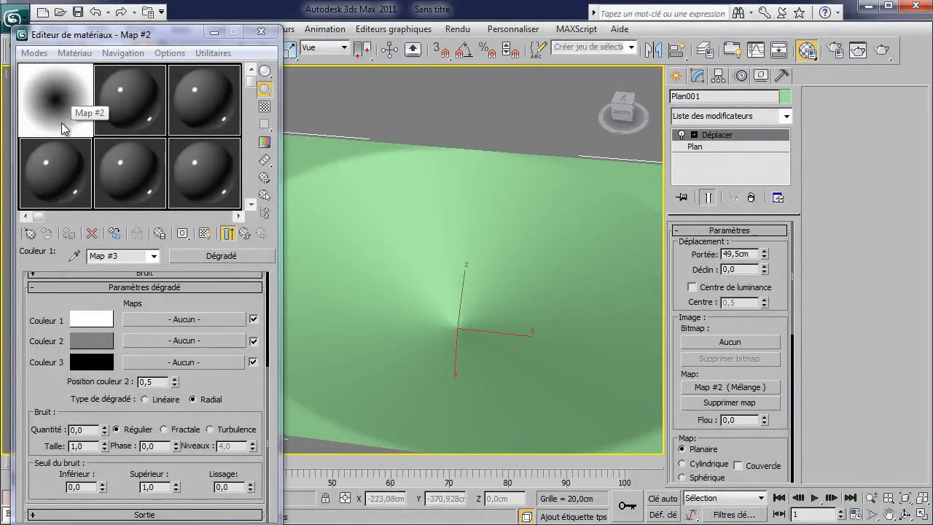
click(62, 397)
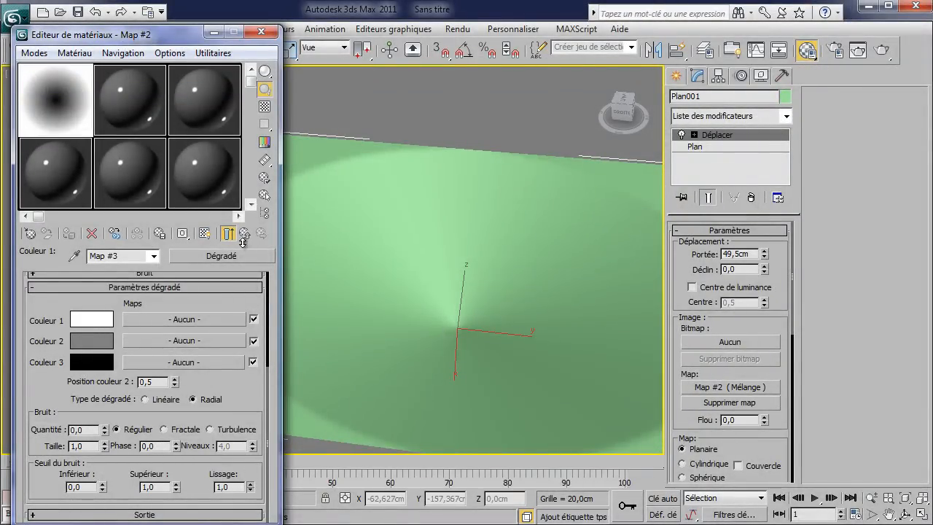
Go back up to the Mélange map and assign a standard Bruit map to its Couleur 2.
middle_drag(475, 328, 386, 281)
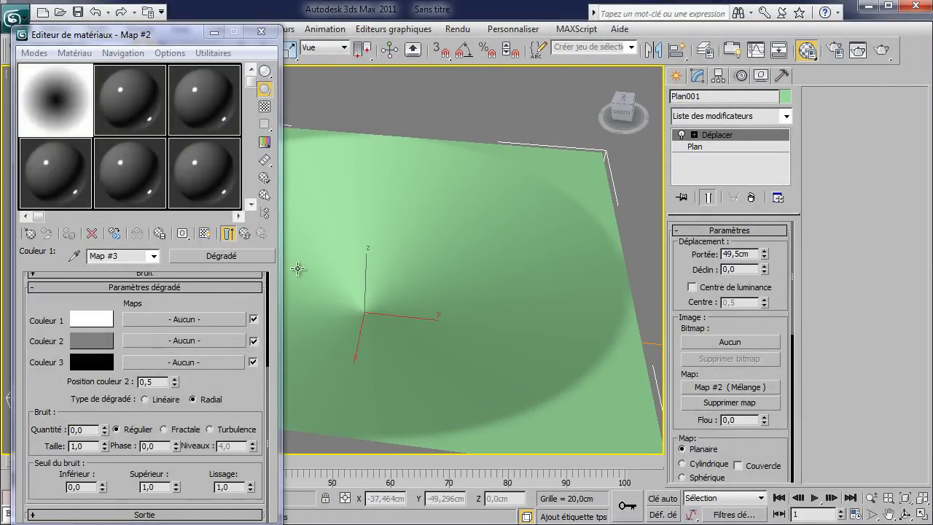
click(247, 236)
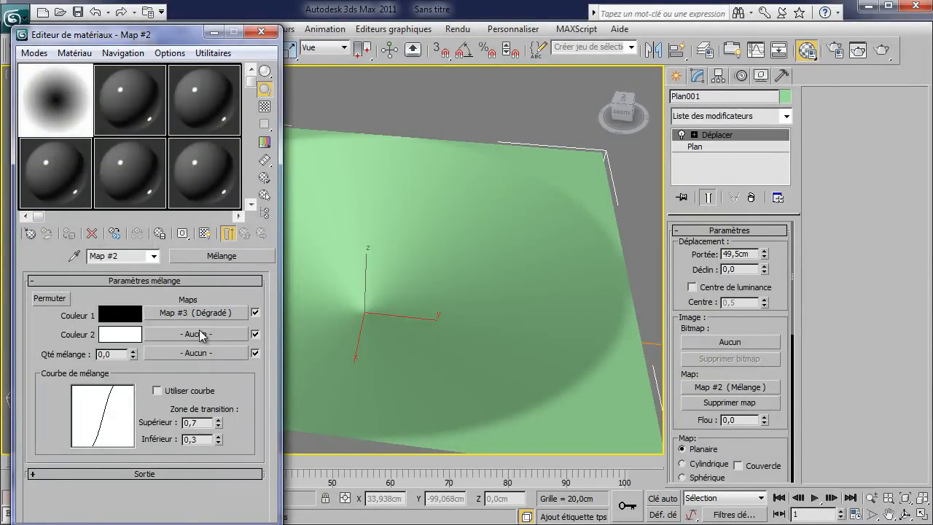
click(200, 336)
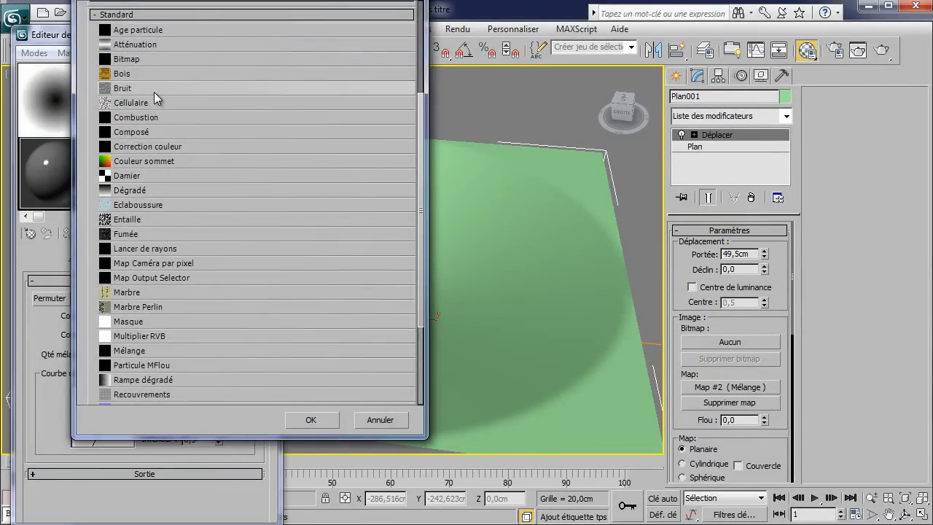
double_click(154, 88)
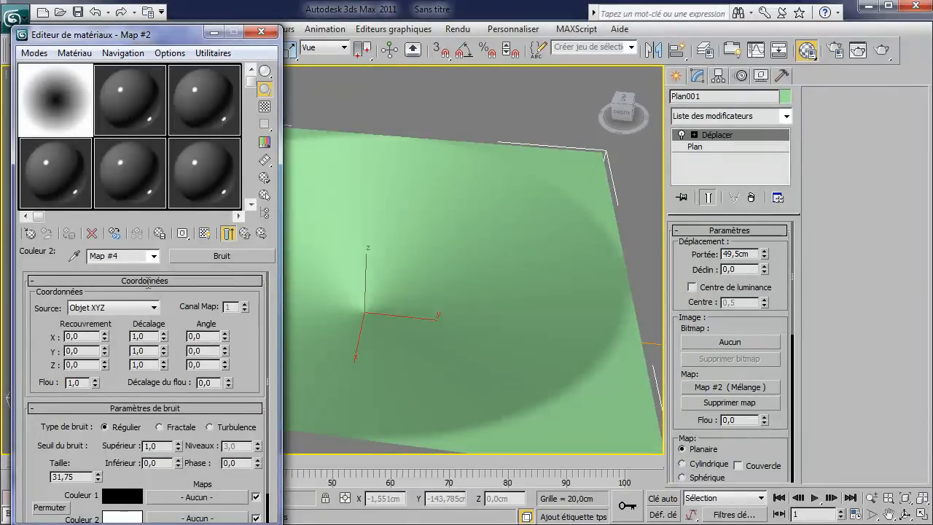
click(228, 234)
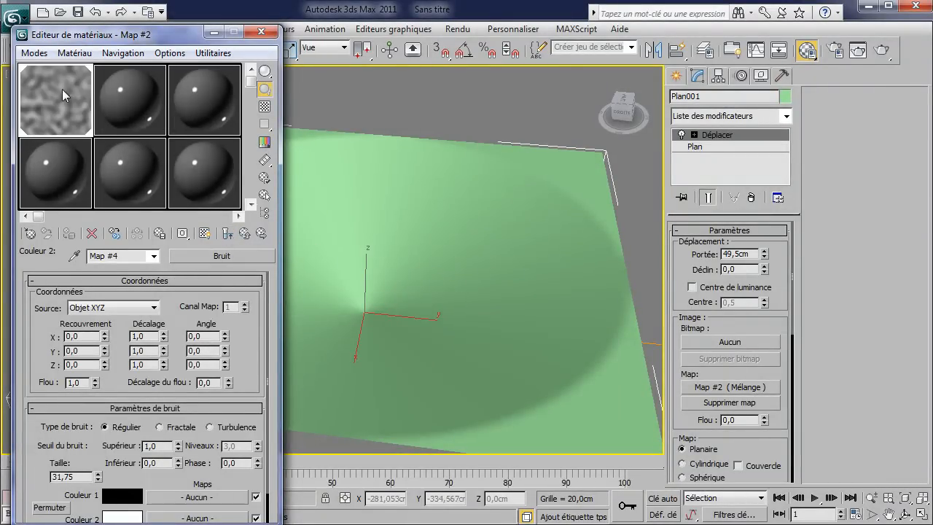
click(229, 234)
click(230, 235)
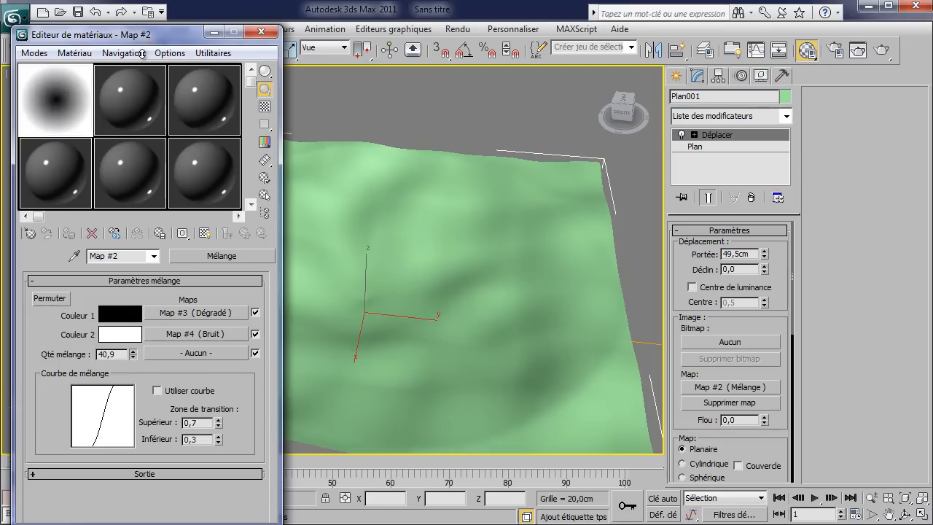
Swap the Dégradé and Bruit maps between the Mélange map's Couleur 1 and Couleur 2 and set Qté mélange to 10,9.
drag(142, 54, 147, 120)
alt+middle_drag(475, 236, 546, 252)
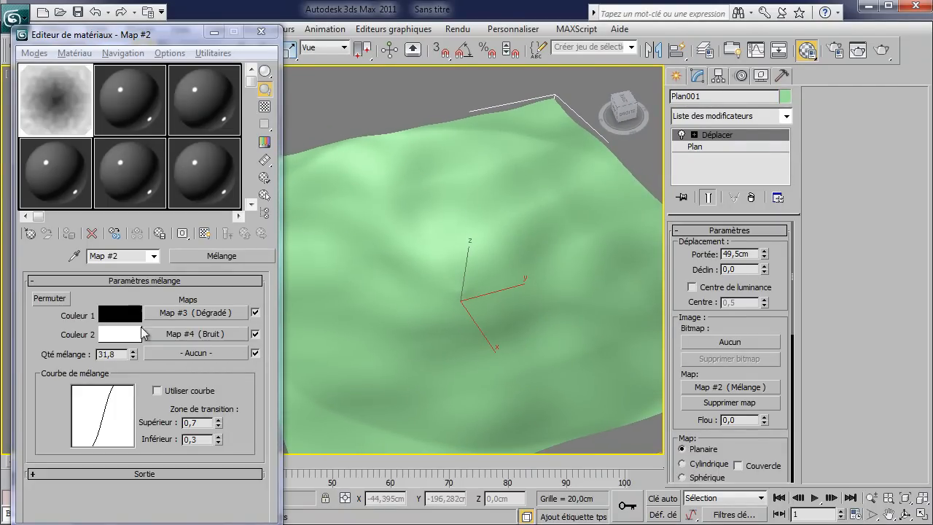
drag(193, 314, 184, 331)
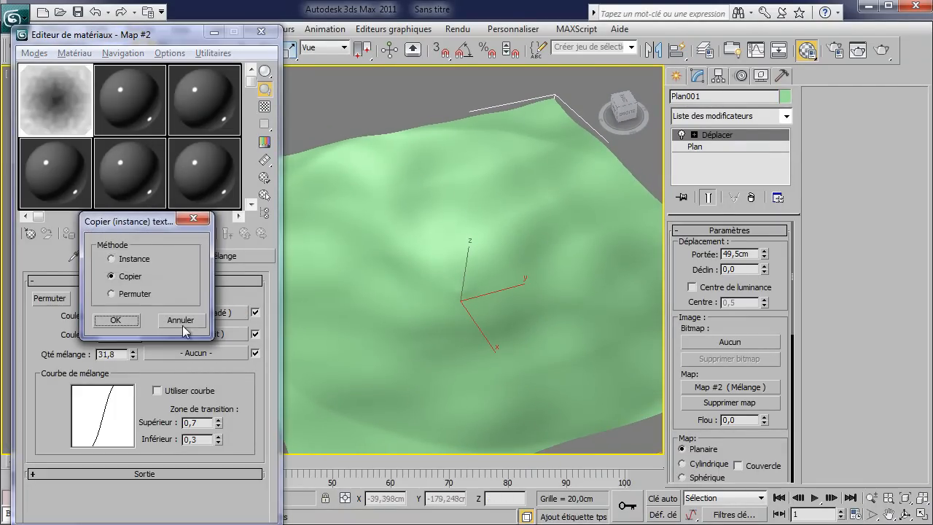
click(135, 319)
alt+middle_drag(474, 306, 379, 310)
drag(133, 354, 216, 498)
alt+middle_drag(323, 370, 366, 301)
Assign a Dégradé map to the Mélange map's Qté mélange and return to the Mélange parameters.
click(187, 352)
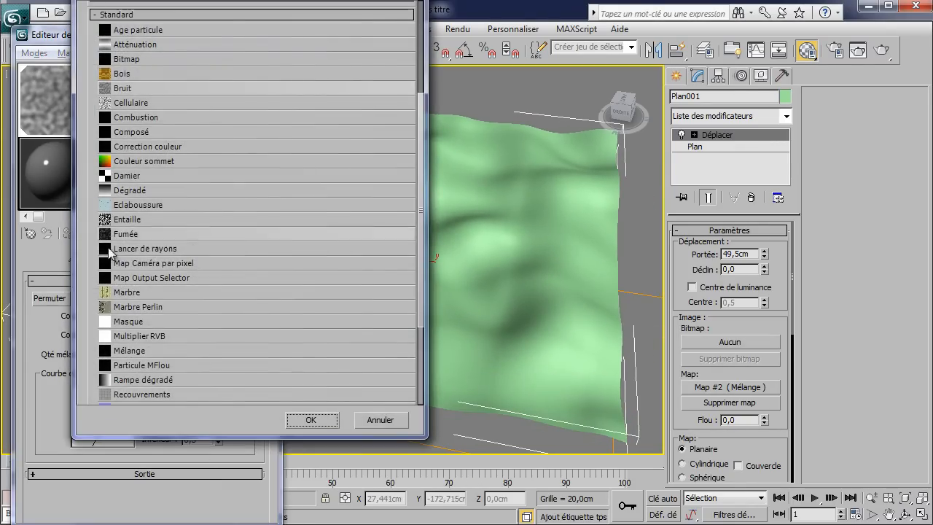
double_click(129, 191)
alt+middle_drag(306, 273, 383, 238)
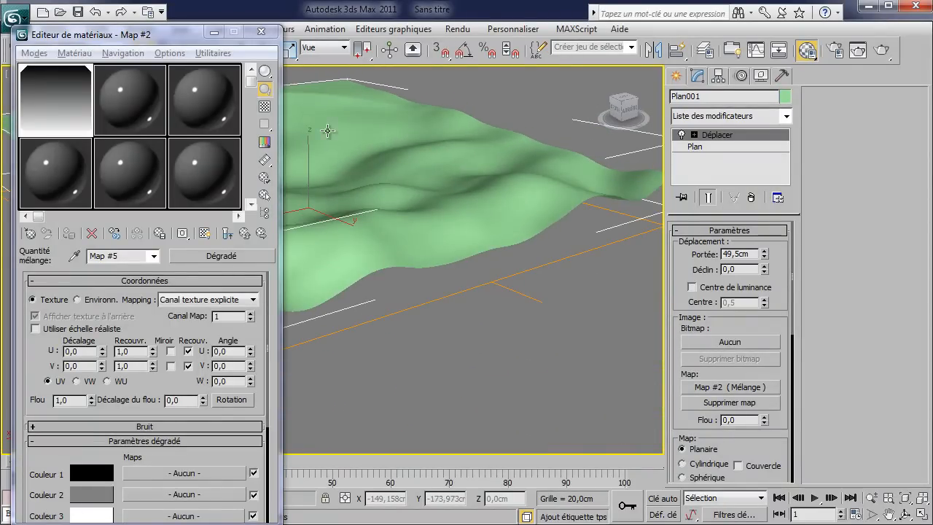
alt+middle_drag(325, 123, 366, 117)
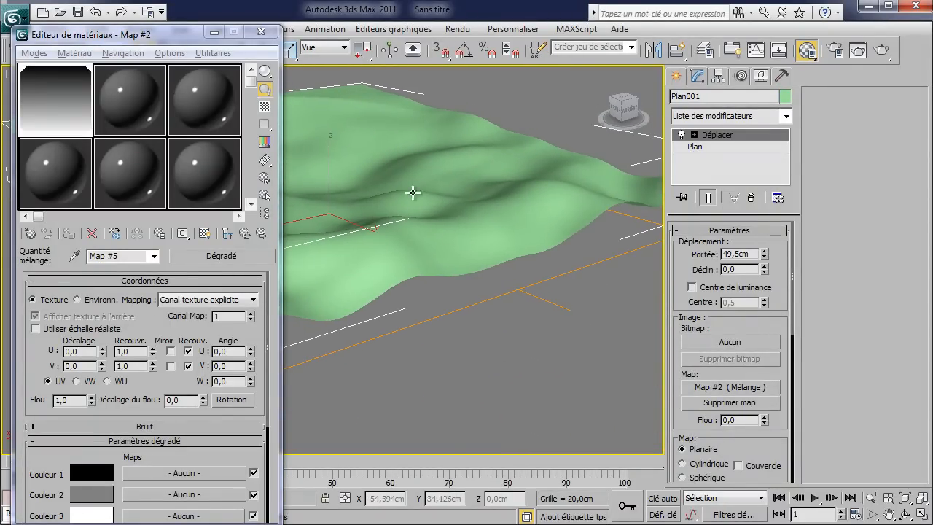
click(233, 234)
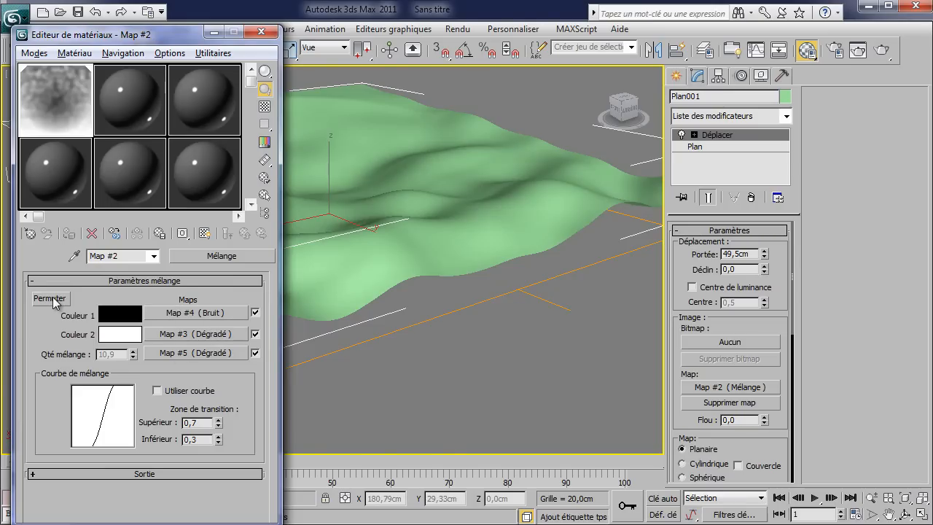
Examine the Mélange map in an enlarged sample preview window and close the preview.
double_click(61, 103)
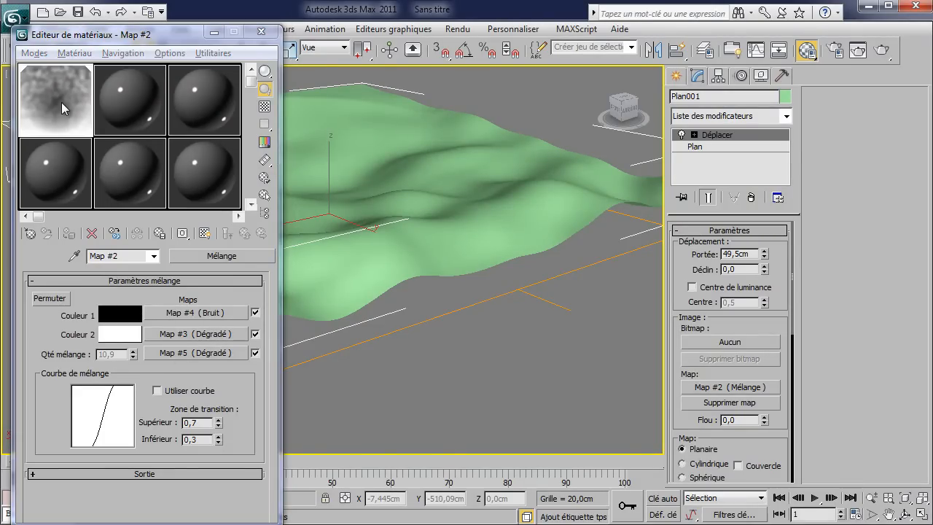
drag(2, 1, 435, 140)
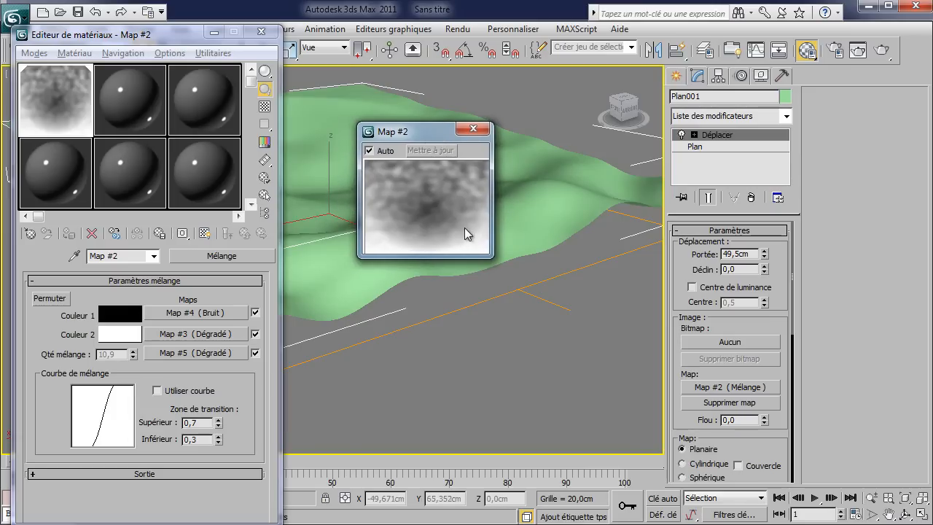
drag(489, 258, 655, 420)
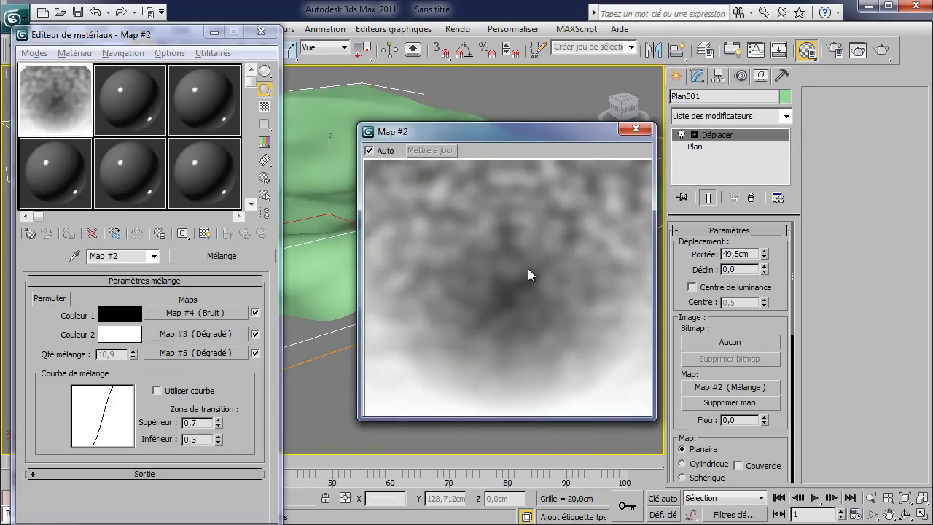
click(636, 130)
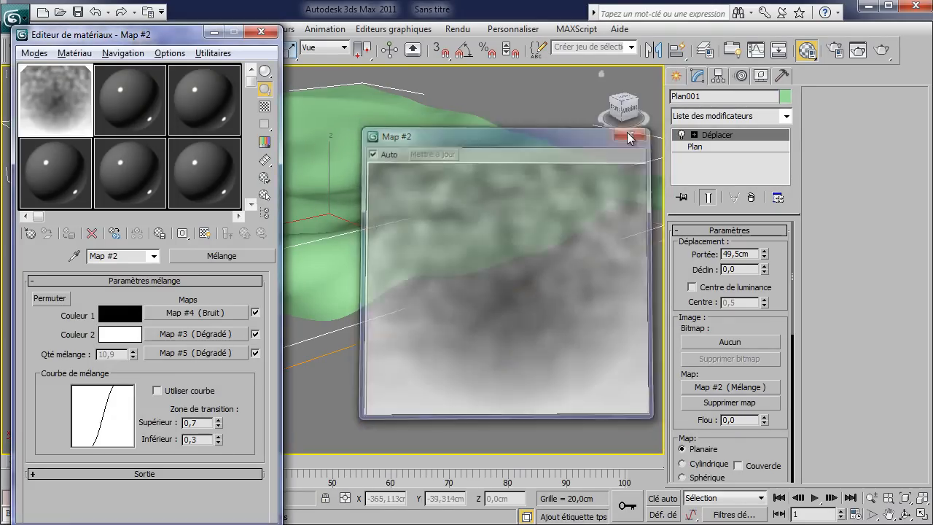
Close the material editor and remove the Mélange map from the Déplacer modifier.
click(260, 31)
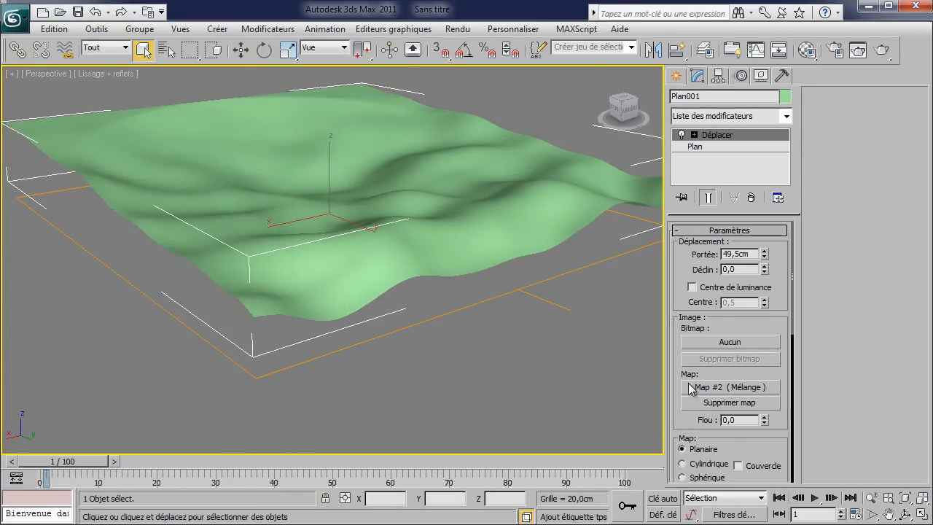
click(725, 405)
middle_drag(409, 250, 383, 326)
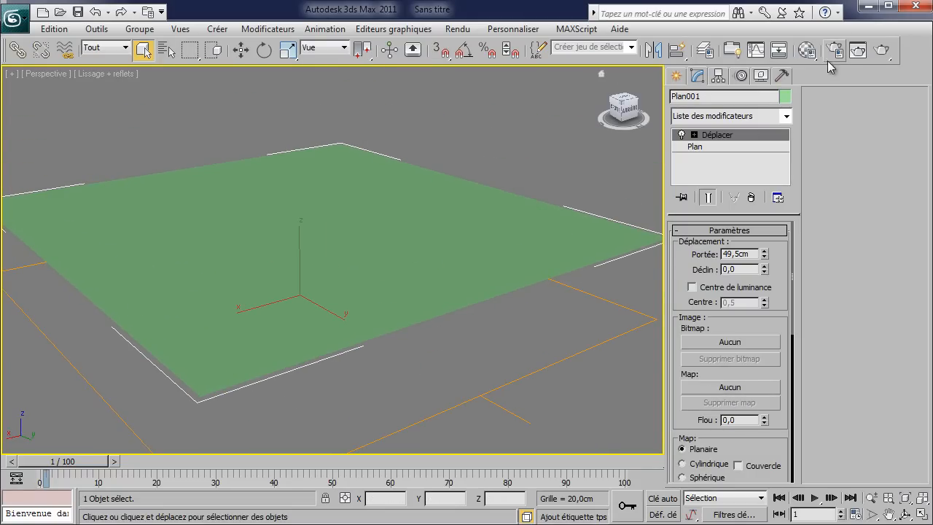
Switch to Photoshop and create a new document 512 pixels wide and 512 pixels high.
click(864, 9)
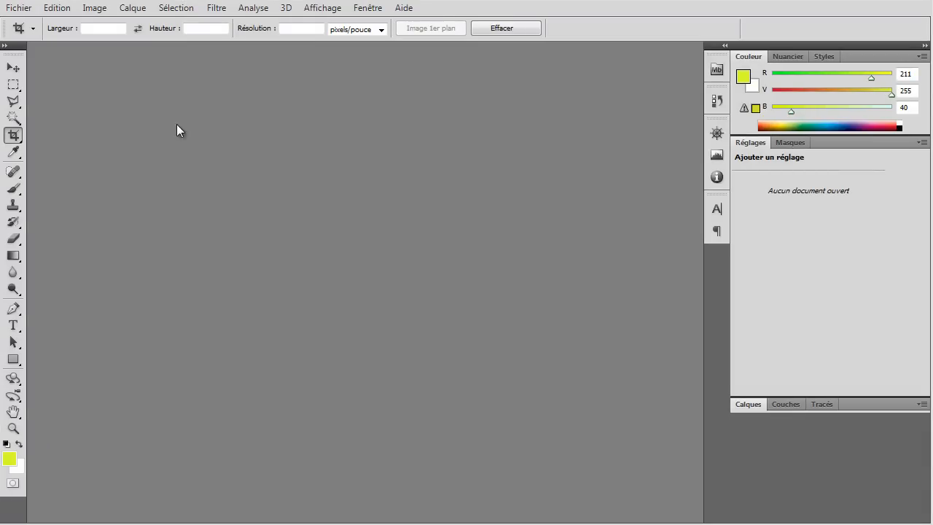
click(19, 7)
click(49, 24)
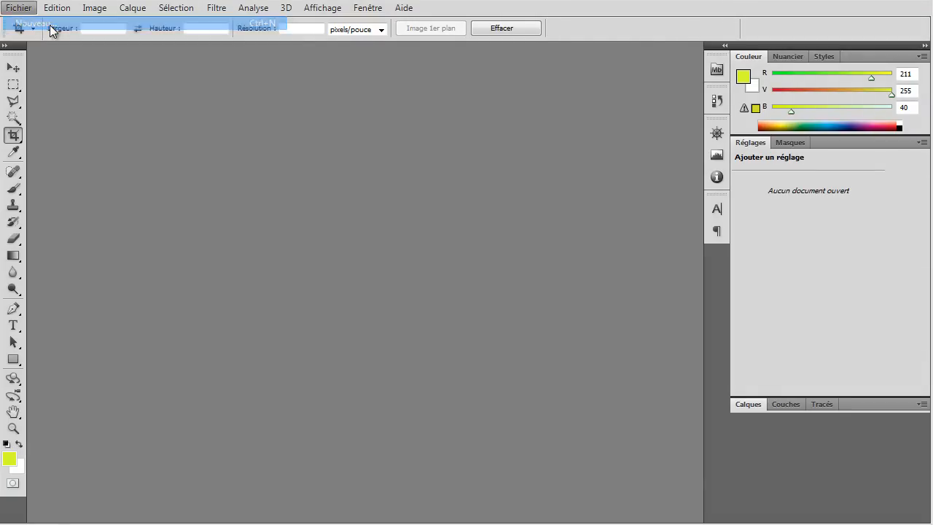
click(216, 27)
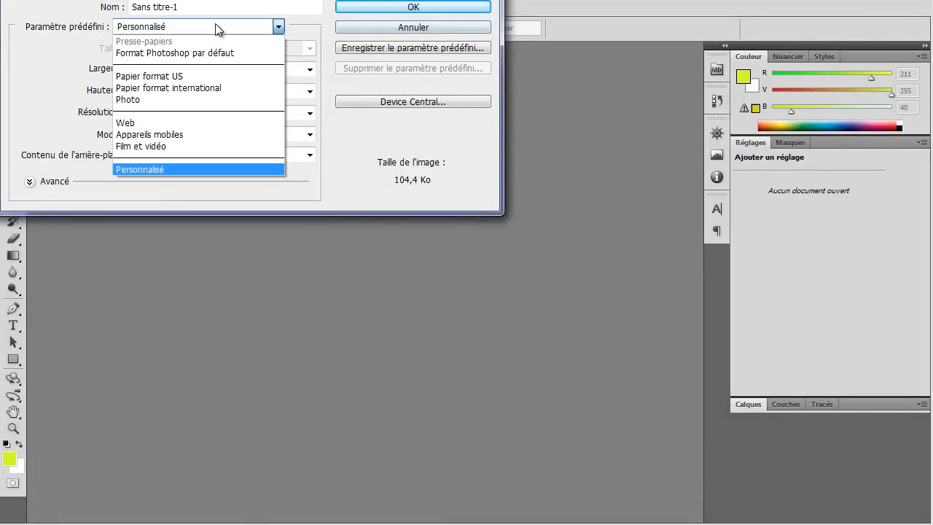
click(216, 27)
double_click(174, 69)
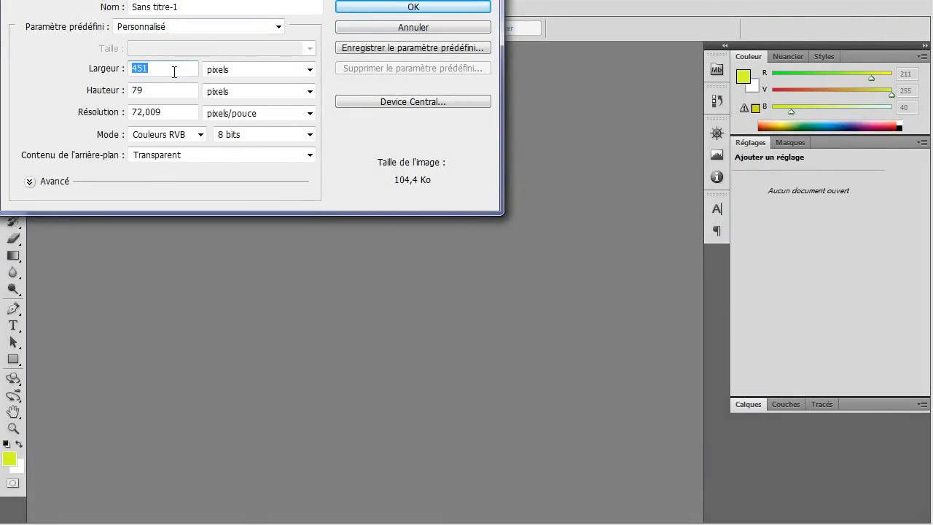
text(512)
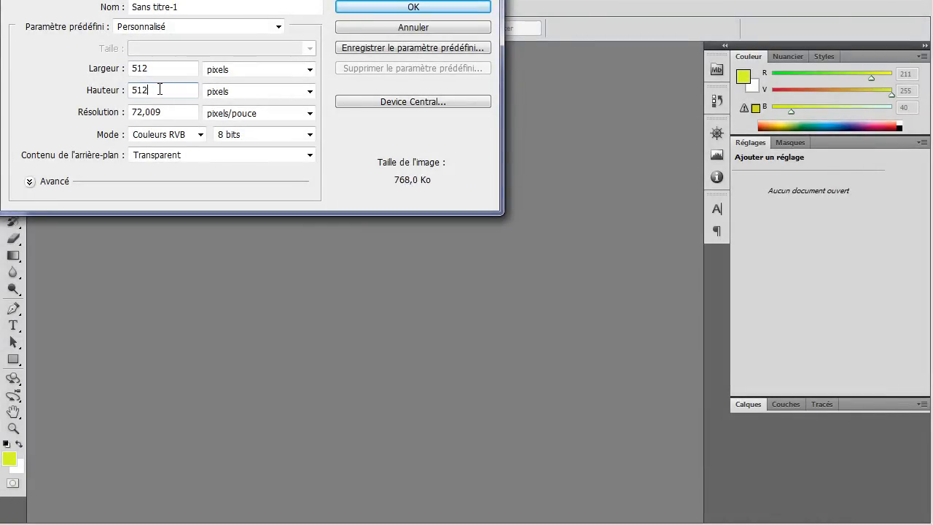
click(374, 9)
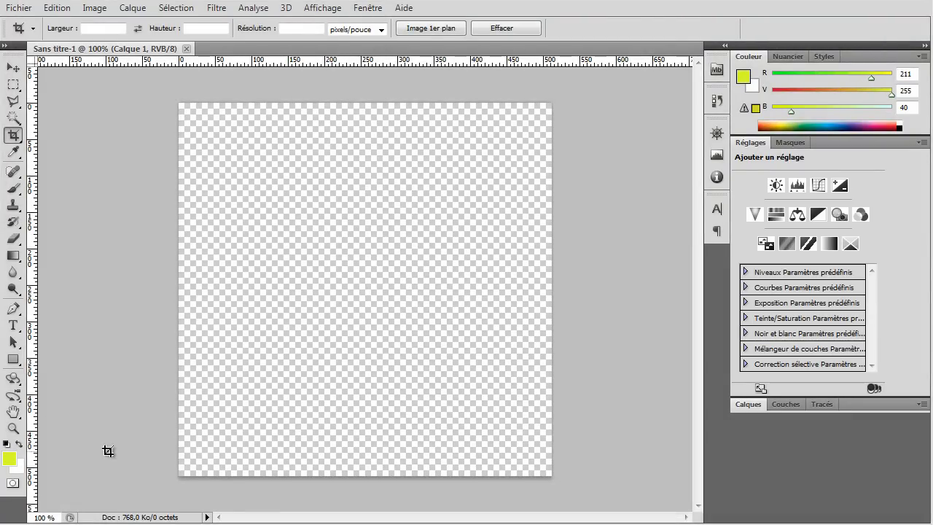
Fill the layer with black and make white the foreground colour.
key(alt+BackSpace)
click(7, 444)
key(alt+BackSpace)
click(19, 444)
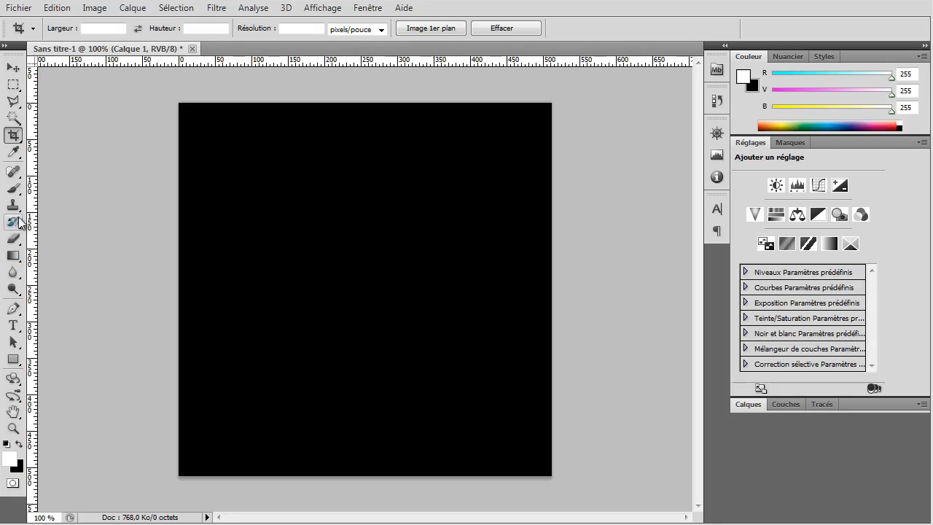
Paint an irregular vertical white patch left of the canvas centre with the 39 px splatter brush.
click(13, 189)
right_click(307, 221)
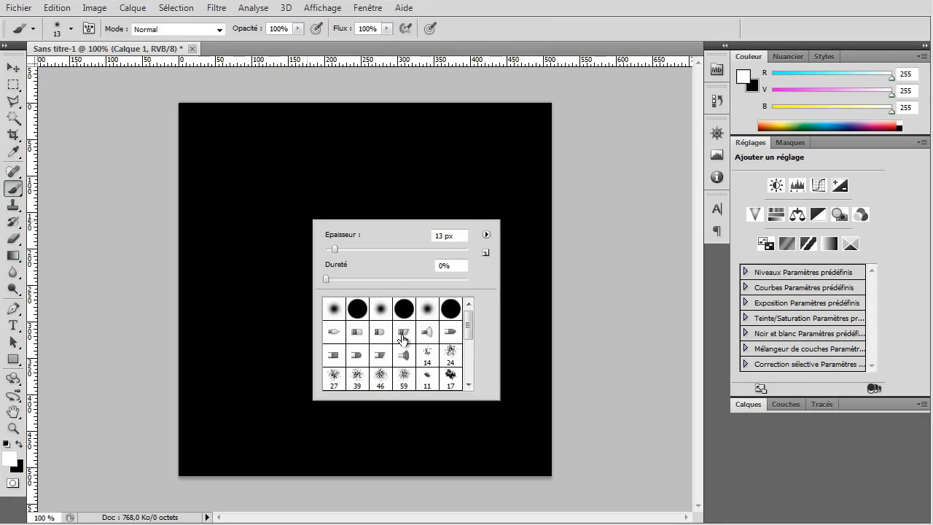
mouse_move(472, 325)
mouse_down()
mouse_move(474, 387)
mouse_move(470, 356)
mouse_up()
click(403, 386)
mouse_move(297, 192)
mouse_down()
mouse_move(320, 328)
mouse_move(285, 291)
mouse_move(299, 233)
mouse_move(275, 251)
mouse_move(281, 219)
mouse_move(306, 200)
mouse_move(321, 286)
mouse_move(340, 274)
mouse_move(312, 246)
mouse_move(283, 255)
mouse_move(295, 247)
mouse_move(295, 222)
mouse_move(280, 264)
mouse_move(315, 342)
mouse_up()
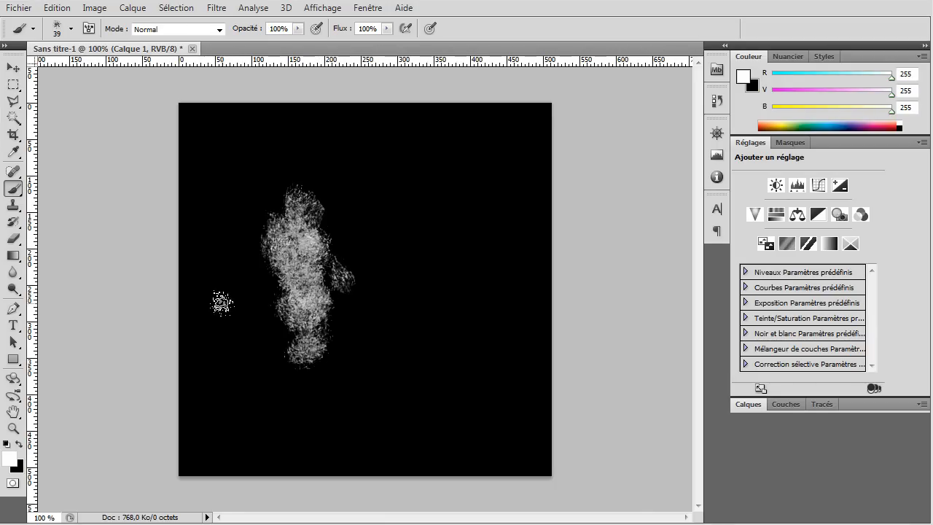
mouse_move(267, 281)
mouse_down()
mouse_move(281, 350)
mouse_move(320, 361)
mouse_move(328, 251)
mouse_move(296, 235)
mouse_move(321, 320)
mouse_move(361, 355)
mouse_move(346, 258)
mouse_move(302, 199)
mouse_move(346, 304)
mouse_move(307, 169)
mouse_move(305, 191)
mouse_move(350, 179)
mouse_move(313, 196)
mouse_move(281, 248)
mouse_move(284, 375)
mouse_move(291, 361)
mouse_move(336, 374)
mouse_up()
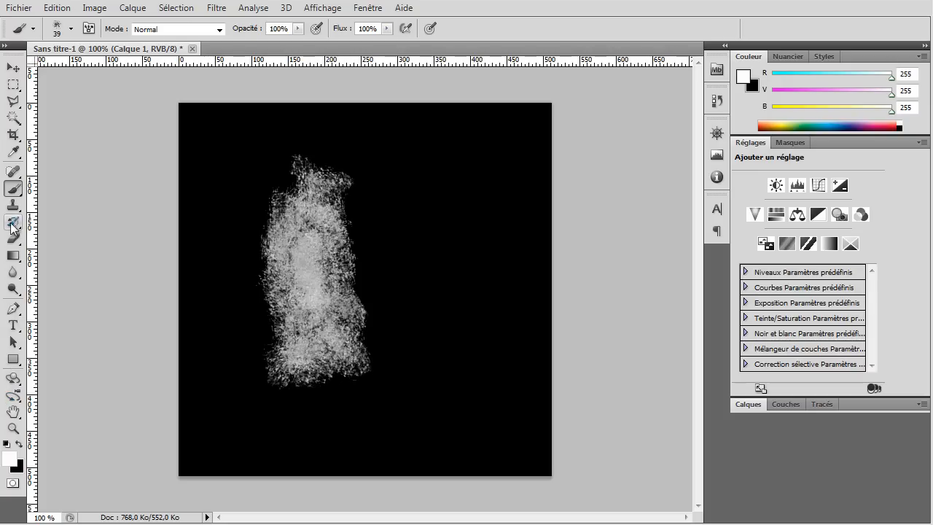
Try a stroke over the white patch with a different textured brush and undo it.
right_click(253, 250)
scroll(343, 375, up, 2)
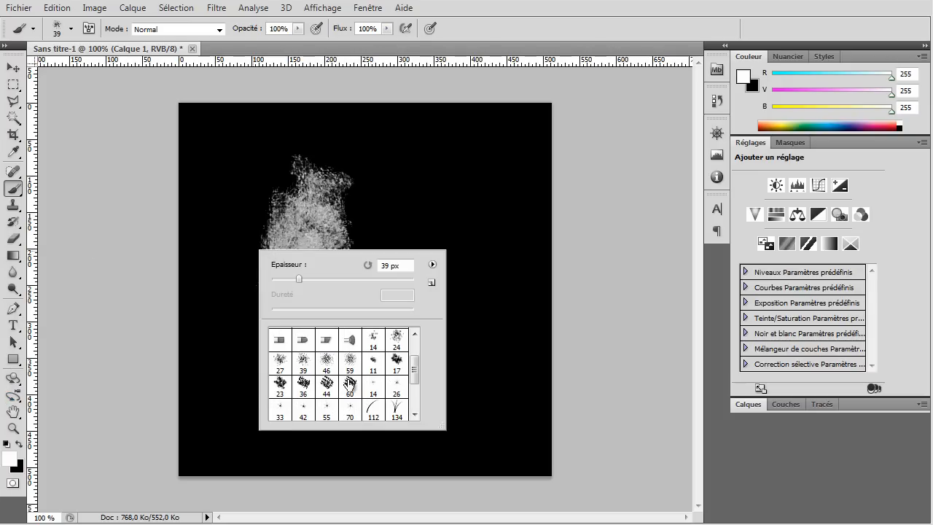
click(350, 362)
mouse_move(298, 240)
mouse_down()
mouse_move(313, 175)
mouse_move(295, 255)
mouse_move(302, 294)
mouse_up()
key(ctrl+z)
Paint translucent white over and around the patch in a rough L shape, using a 112 px textured brush at 18% opacity.
right_click(300, 291)
click(350, 394)
click(298, 28)
drag(298, 44, 237, 44)
mouse_move(312, 223)
mouse_down()
mouse_move(316, 331)
mouse_move(323, 303)
mouse_move(306, 218)
mouse_move(338, 328)
mouse_move(368, 281)
mouse_move(375, 167)
mouse_move(324, 331)
mouse_move(347, 339)
mouse_move(347, 375)
mouse_move(456, 372)
mouse_move(354, 374)
mouse_move(419, 357)
mouse_move(323, 198)
mouse_move(379, 171)
mouse_move(342, 182)
mouse_move(376, 179)
mouse_up()
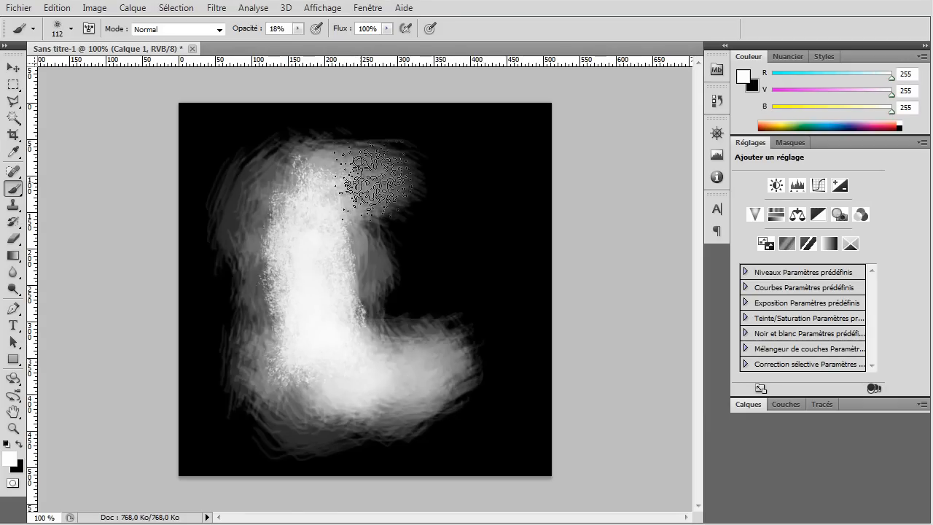
Try erasing the upper-left edge of the white shape with the 39 px splatter eraser, and undo it.
click(13, 238)
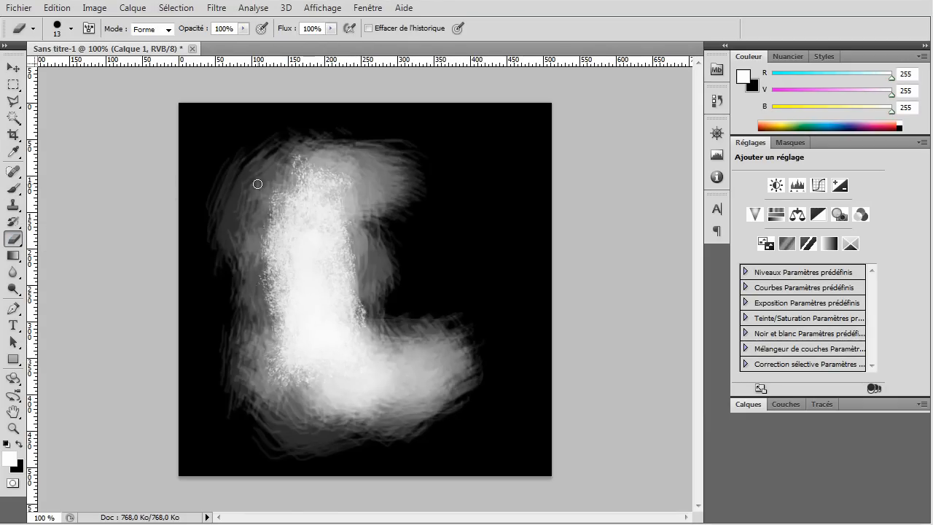
right_click(246, 158)
click(295, 269)
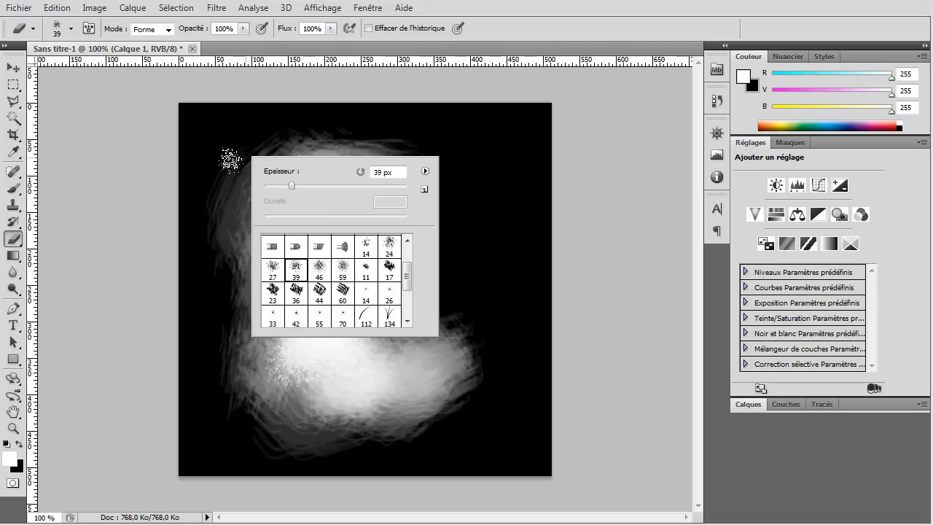
drag(222, 151, 257, 218)
key(ctrl+z)
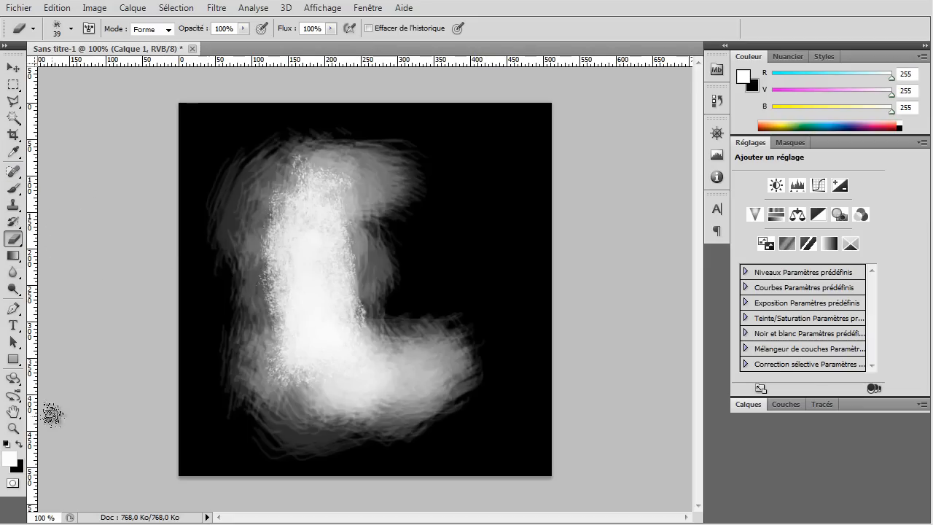
Darken the sides of the L shape with black using the 112 px brush at 18% opacity, leaving a narrow bright ridge.
key(x)
click(13, 188)
drag(259, 212, 267, 252)
drag(376, 292, 390, 183)
mouse_move(378, 313)
mouse_down()
mouse_move(380, 357)
mouse_move(379, 304)
mouse_up()
mouse_move(386, 399)
mouse_down()
mouse_move(377, 413)
mouse_move(309, 428)
mouse_move(285, 370)
mouse_move(288, 328)
mouse_move(298, 337)
mouse_move(282, 385)
mouse_move(262, 378)
mouse_move(221, 285)
mouse_move(229, 221)
mouse_move(435, 254)
mouse_move(366, 154)
mouse_move(258, 155)
mouse_move(262, 332)
mouse_move(313, 419)
mouse_move(474, 382)
mouse_move(378, 328)
mouse_move(383, 186)
mouse_move(443, 197)
mouse_move(372, 226)
mouse_up()
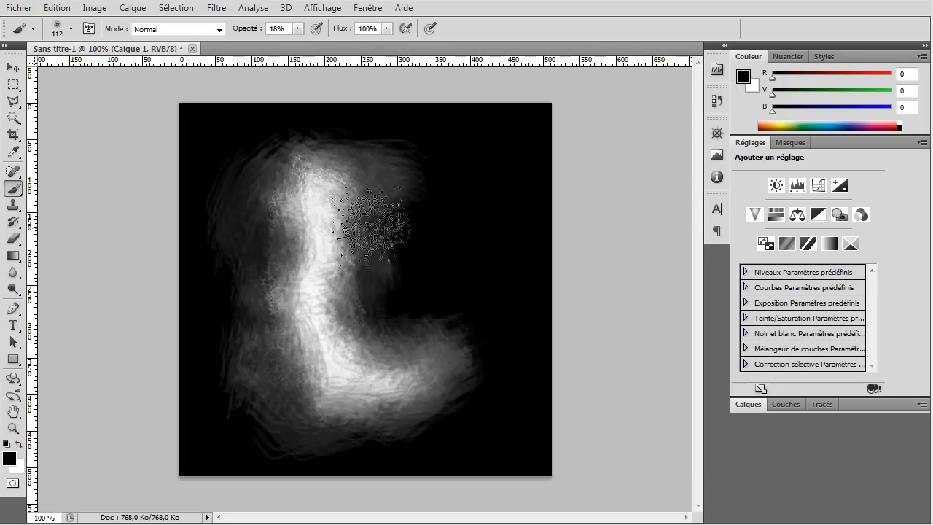
Begin saving a copy of the painted height map, choosing JPEG as the file format.
click(16, 7)
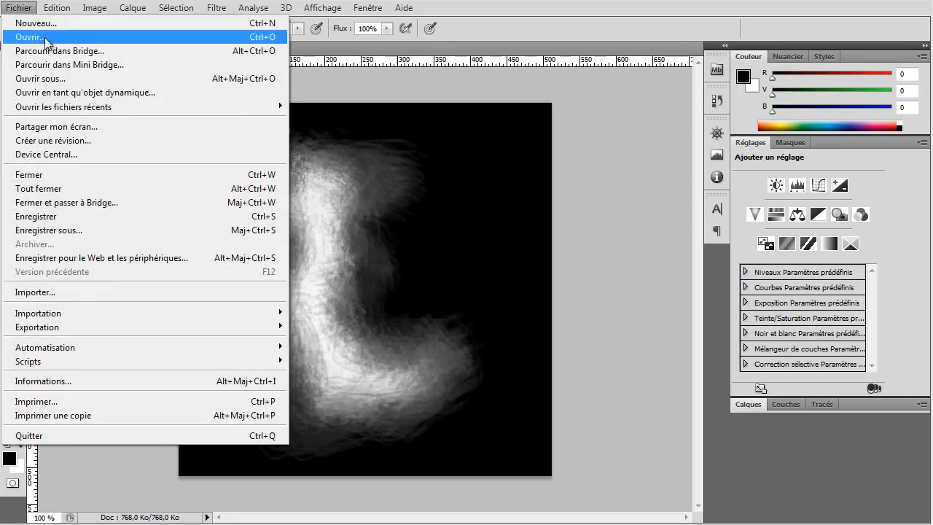
click(78, 231)
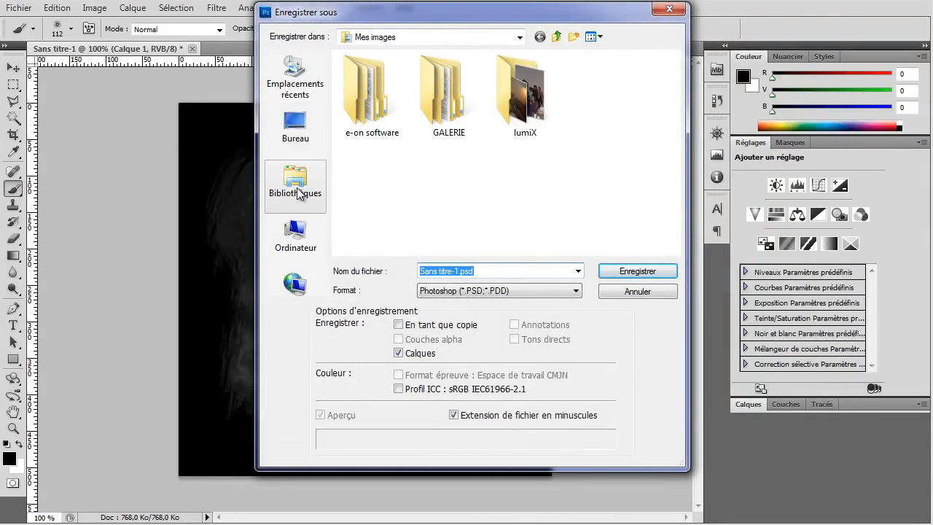
click(508, 290)
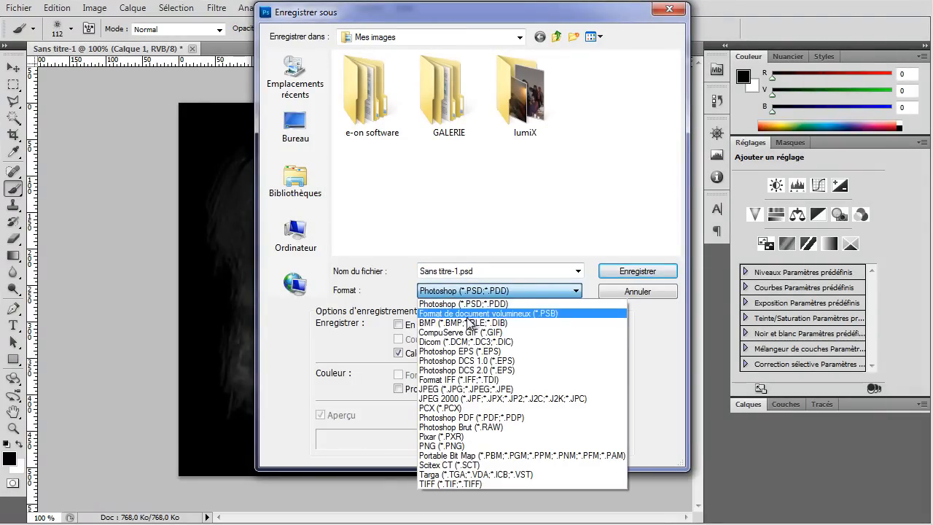
click(458, 388)
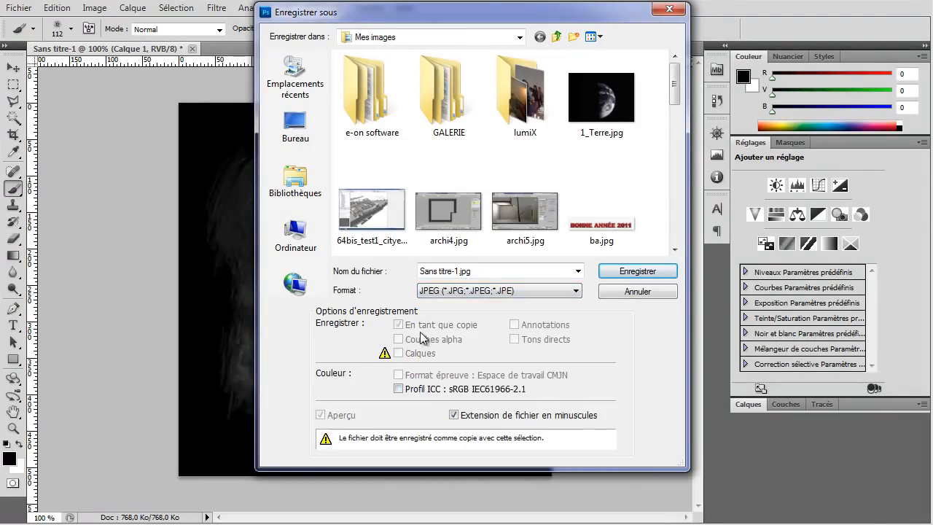
Save the JPEG as terrain.jpg in the images folder of Documents\3dsMax\sceneassets, accepting the JPEG options.
click(298, 182)
double_click(362, 76)
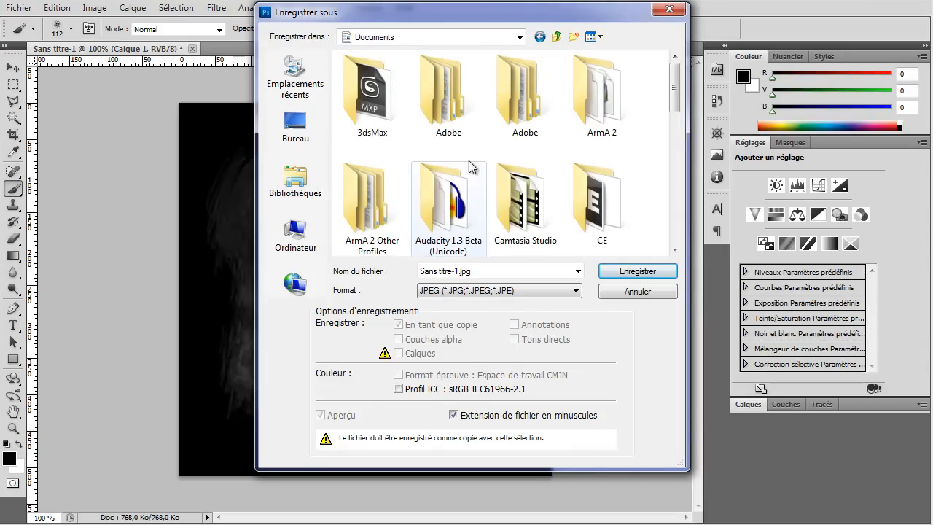
double_click(401, 97)
scroll(583, 157, down, 4)
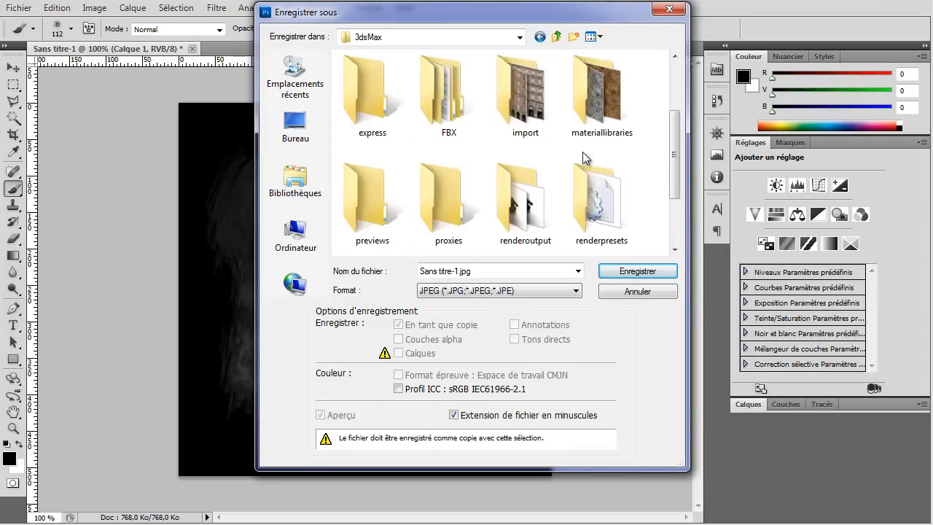
double_click(375, 230)
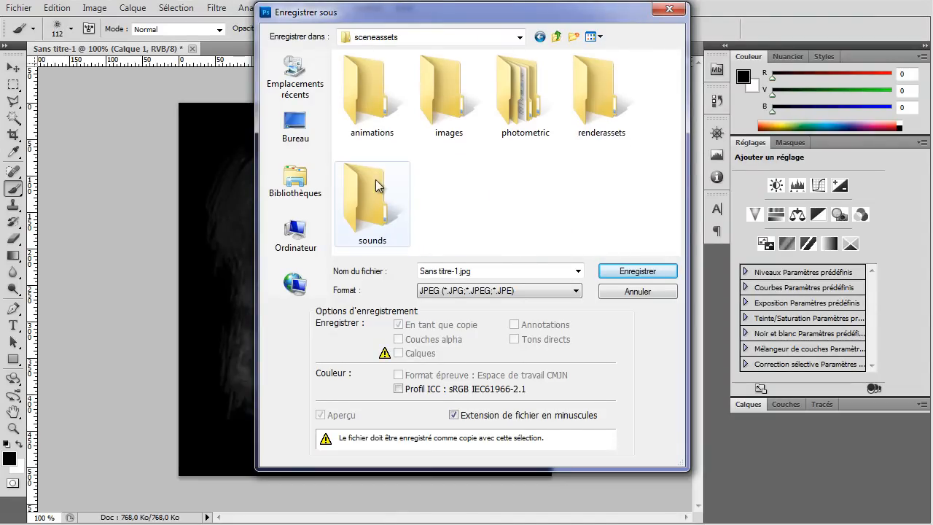
double_click(452, 117)
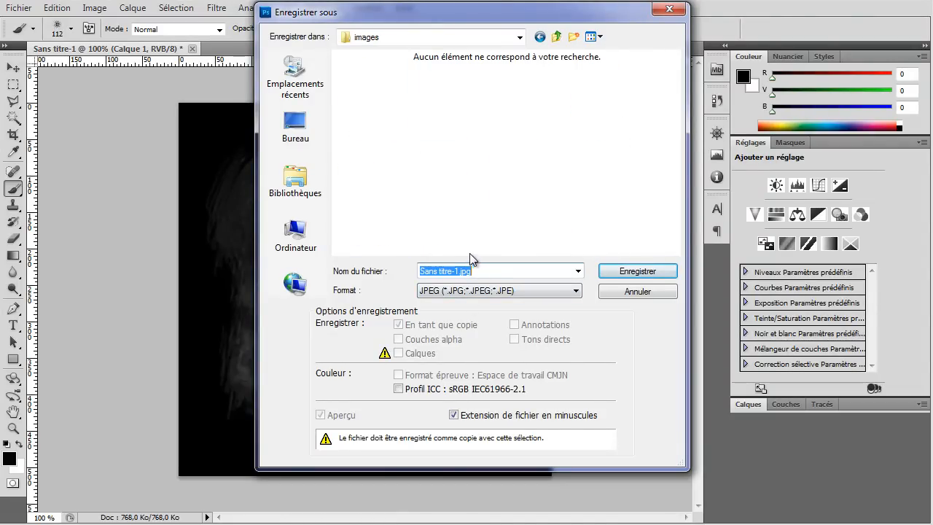
text(torse)
key(Return)
key(Return)
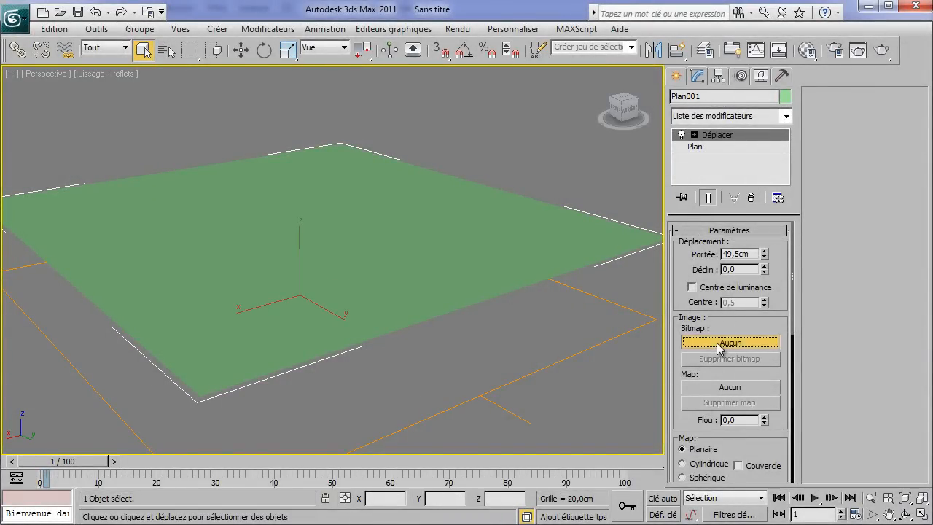
Switch to 3ds Max and load terrain.jpg as the displacement bitmap of the plane's Déplacer modifier.
click(717, 343)
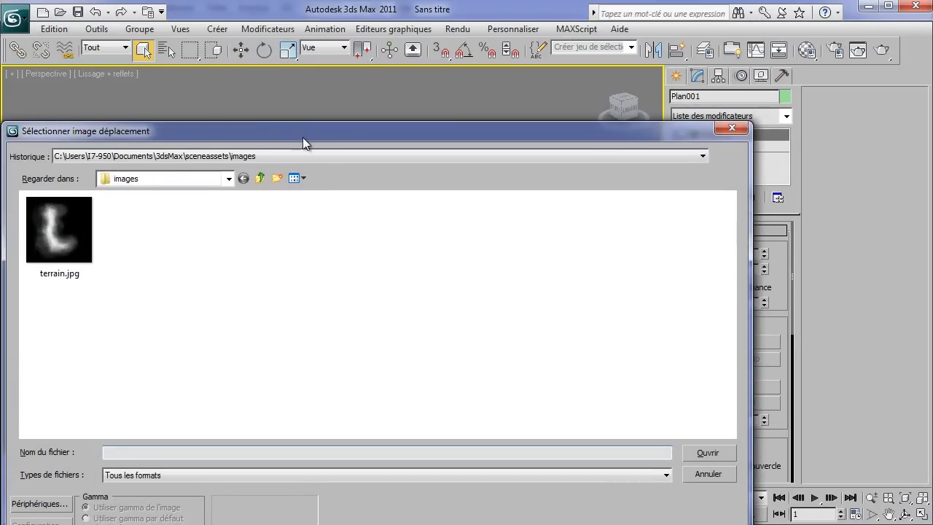
drag(307, 141, 313, 24)
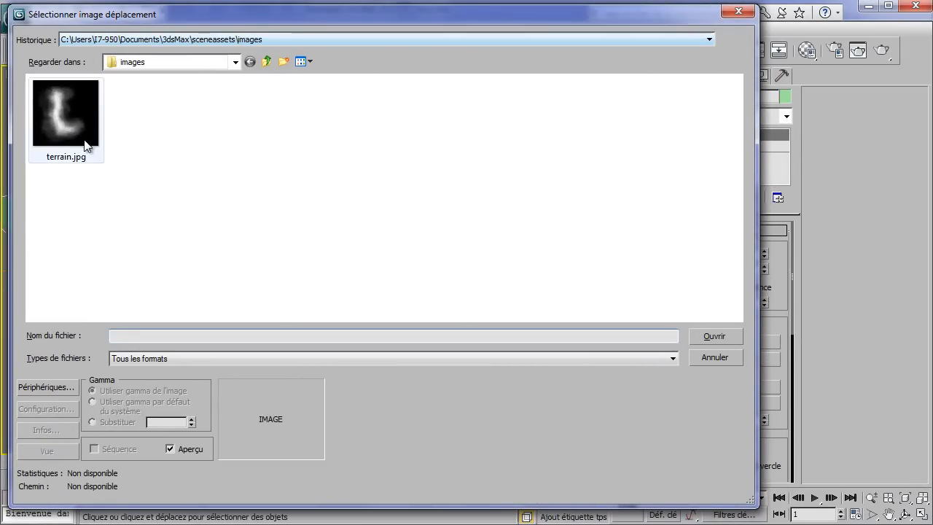
double_click(67, 126)
alt+middle_drag(338, 263, 333, 229)
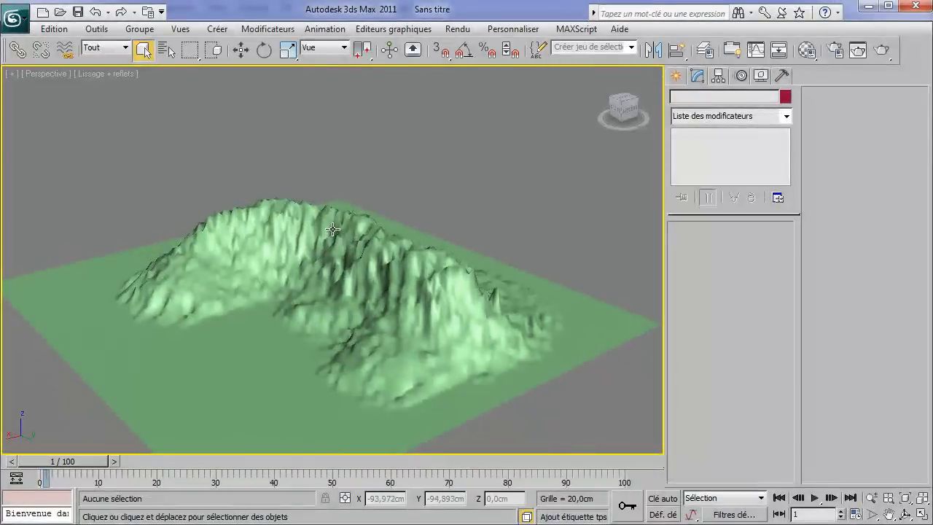
scroll(332, 230, up, 5)
scroll(337, 233, down, 3)
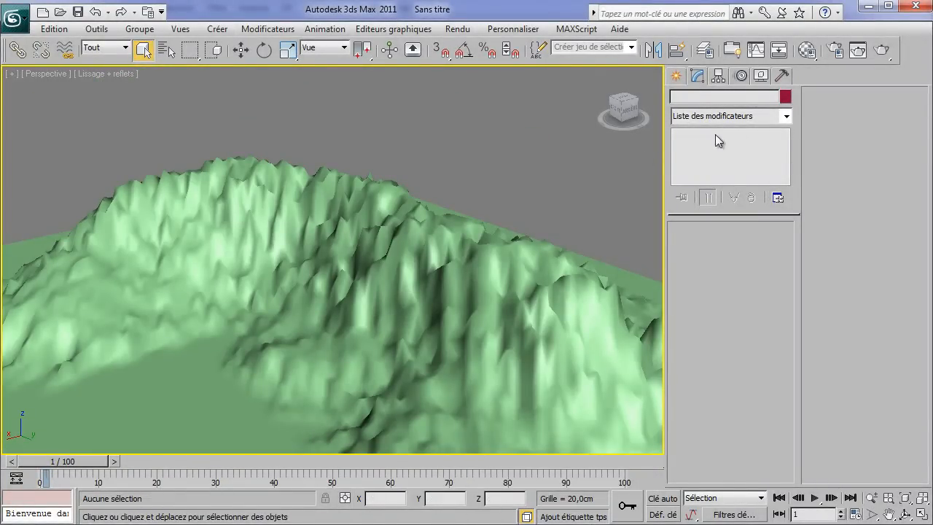
Select the displaced terrain and add a Lissage rapide modifier with 1 iteration.
click(478, 271)
click(787, 116)
drag(787, 144, 779, 329)
click(751, 341)
alt+middle_drag(563, 321, 461, 353)
scroll(490, 276, up, 5)
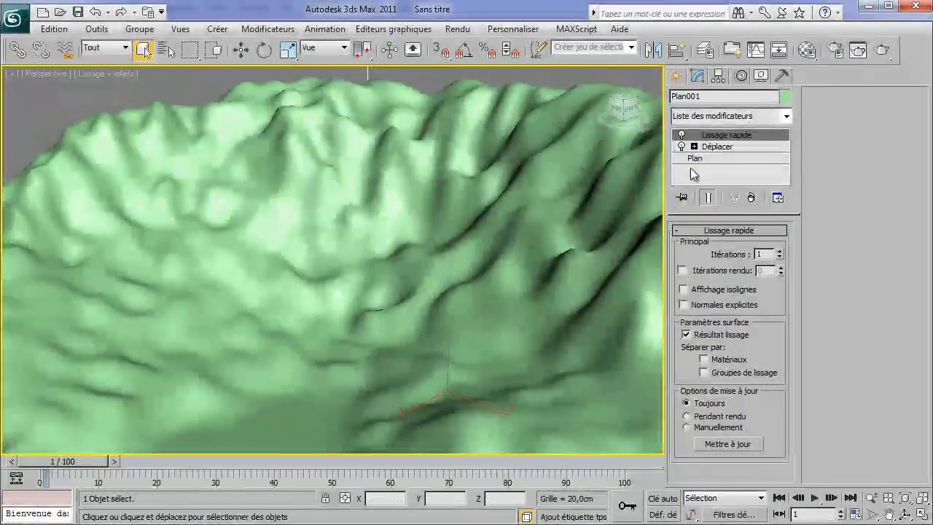
Set the Flou value of the Déplacer modifier's image to 0,27.
click(718, 148)
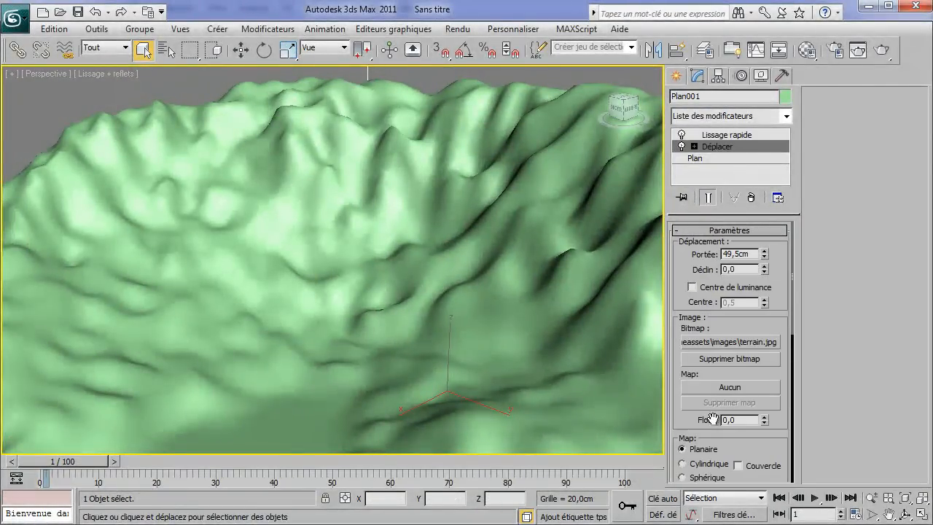
drag(764, 420, 774, 397)
key(z)
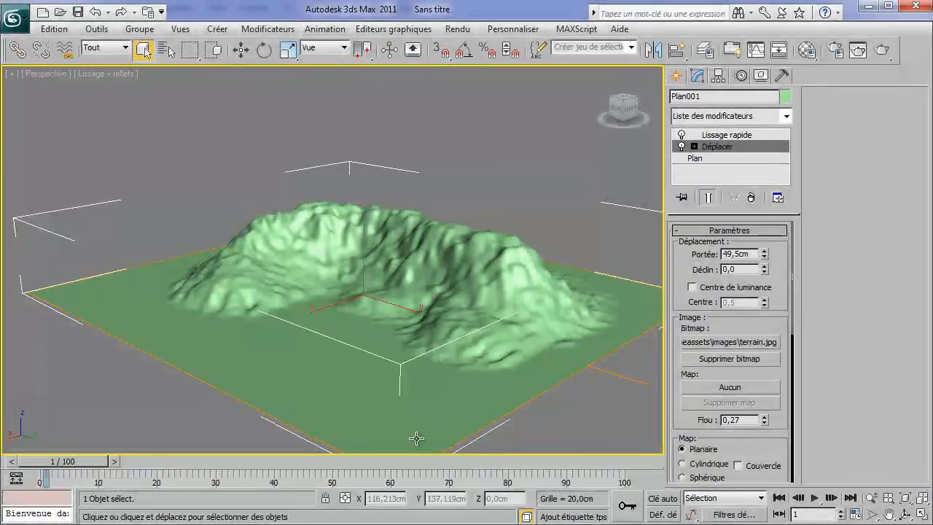
Show the terrain in the front view and apply the 02 - Default Arch & Design material to it.
click(675, 76)
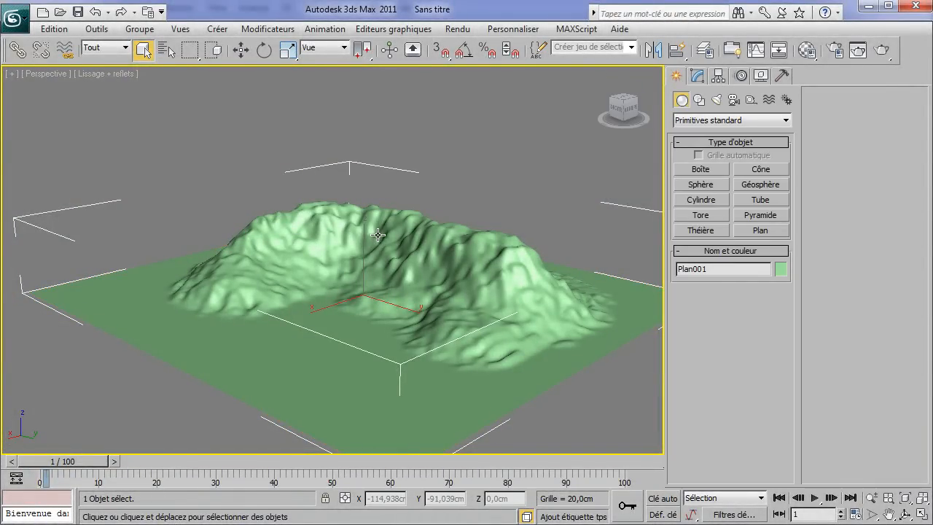
key(f)
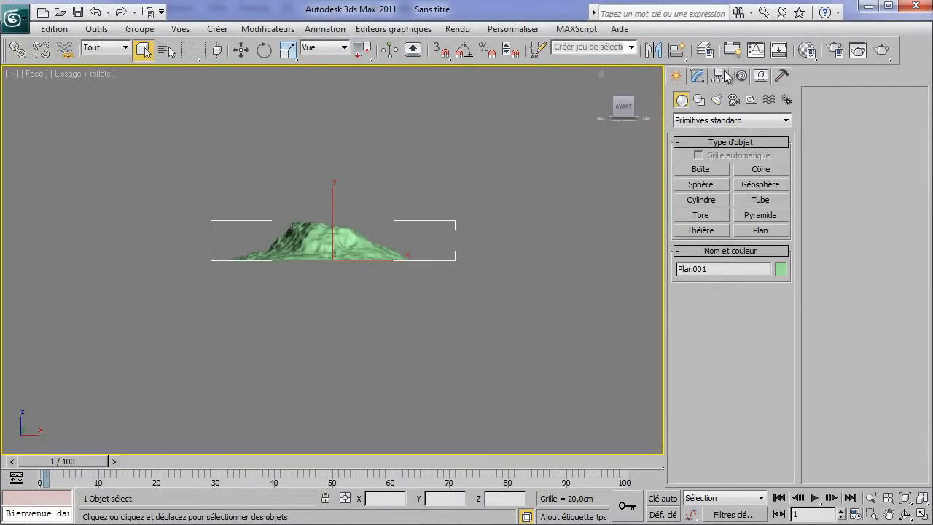
click(807, 49)
click(119, 114)
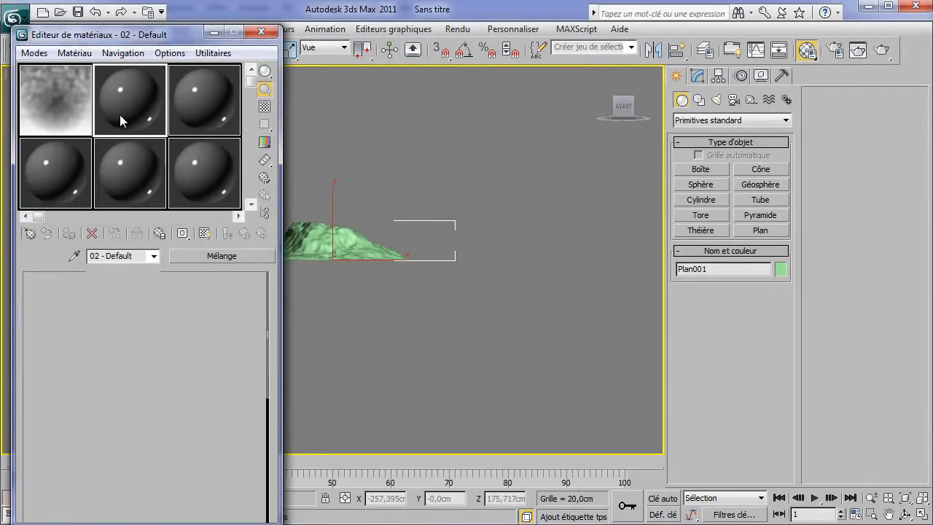
drag(132, 100, 318, 232)
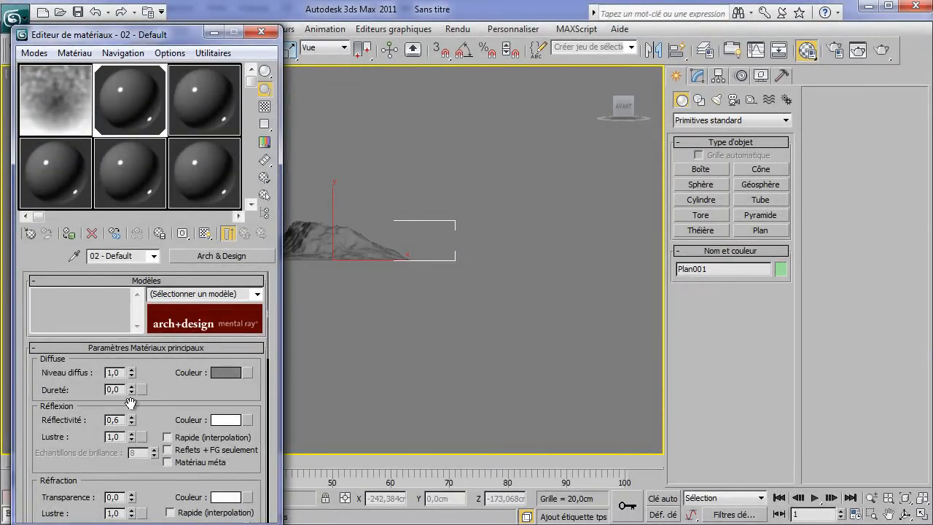
Set the material's reflectivity to 0,0 and assign a Dégradé map to its diffuse colour.
drag(126, 420, 131, 490)
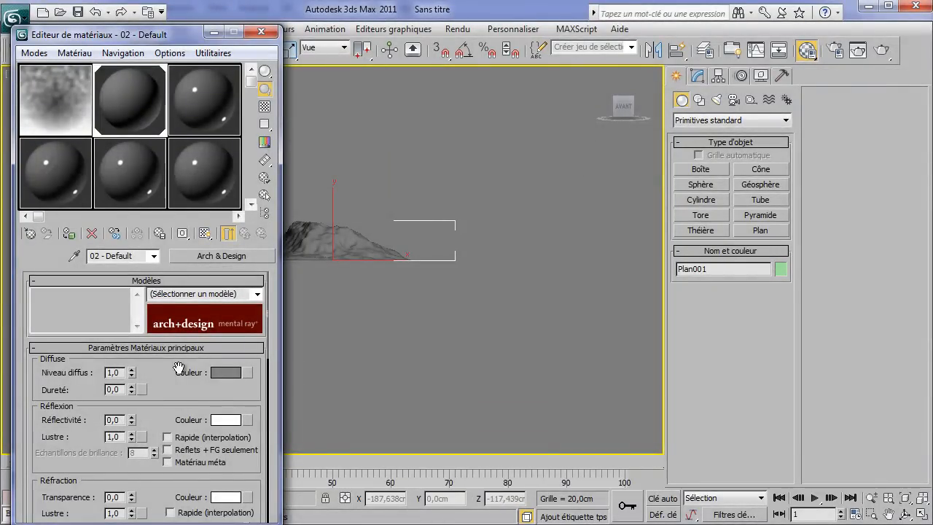
click(246, 372)
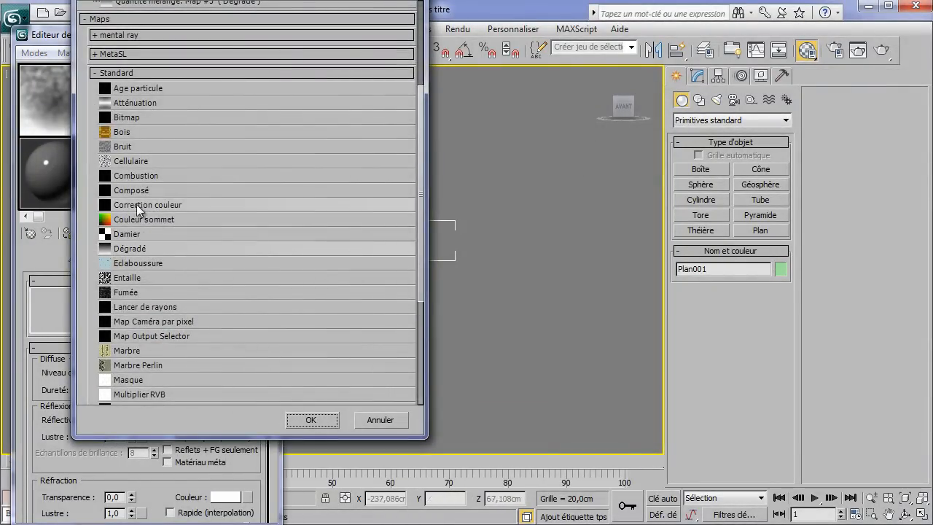
double_click(136, 248)
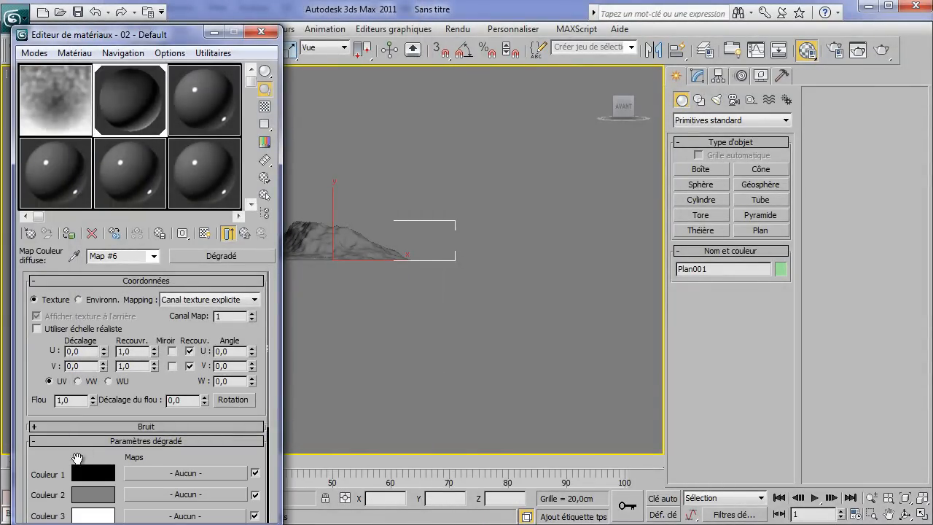
Add a Mapping UVW modifier to the terrain on top of Lissage rapide.
middle_drag(397, 241, 500, 285)
click(702, 75)
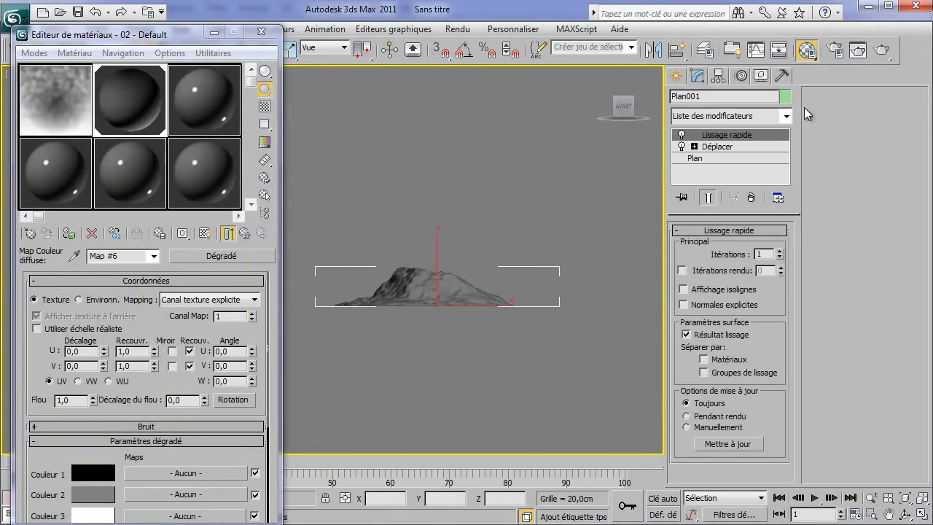
click(786, 116)
drag(787, 153, 788, 390)
click(734, 211)
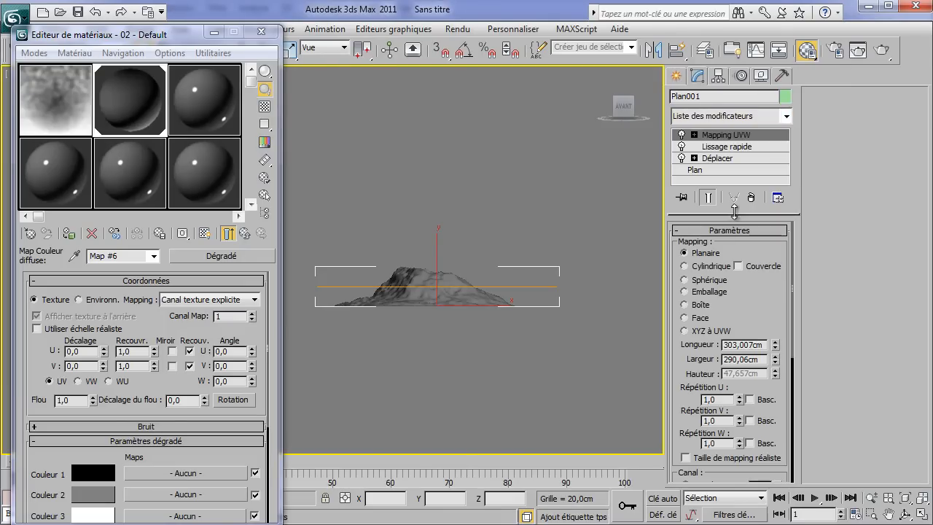
Align the planar UVW mapping to the Y axis and fit it to the terrain's extents.
drag(687, 417, 706, 201)
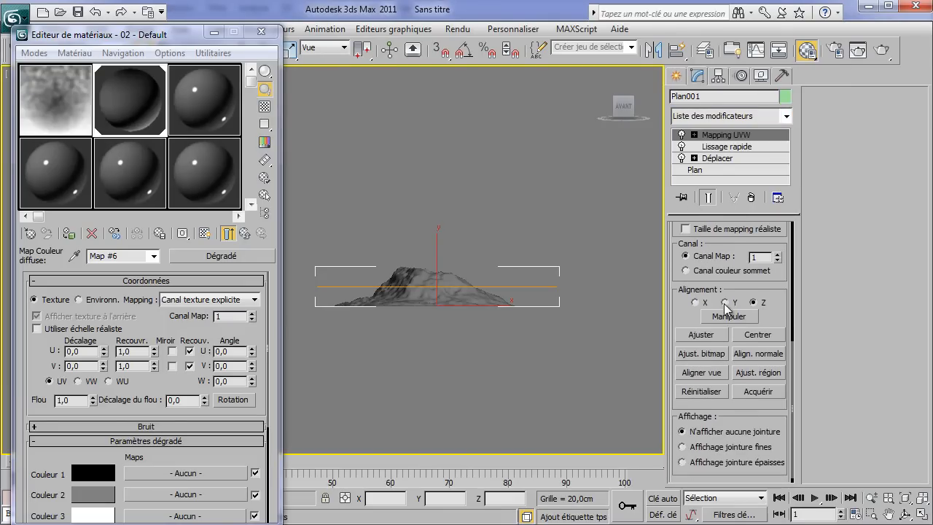
click(724, 302)
click(700, 335)
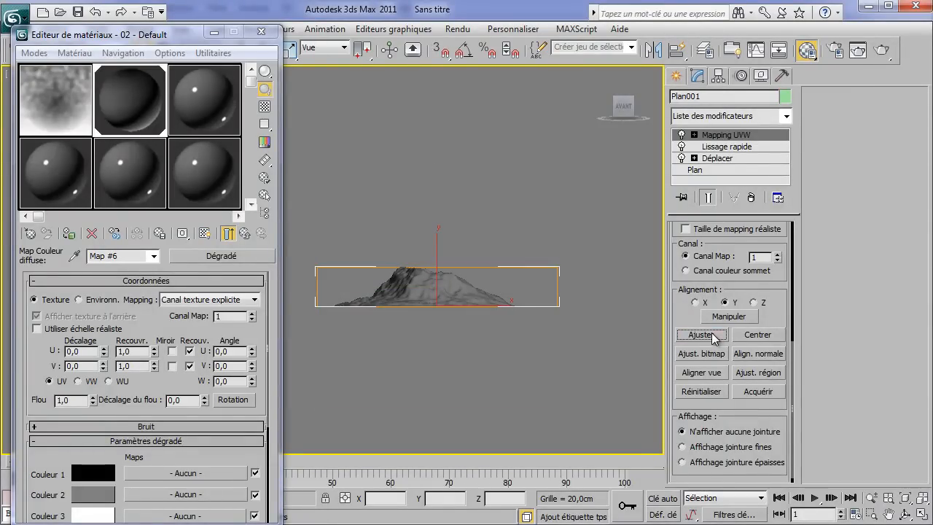
Show the gradient map in the viewport and swap Couleur 1 and Couleur 3, putting white in Couleur 1.
click(205, 233)
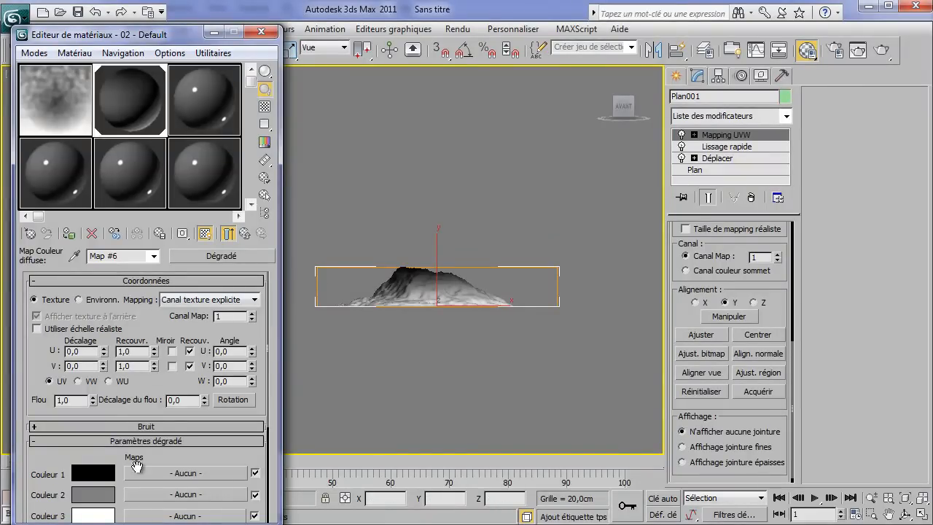
scroll(86, 454, down, 4)
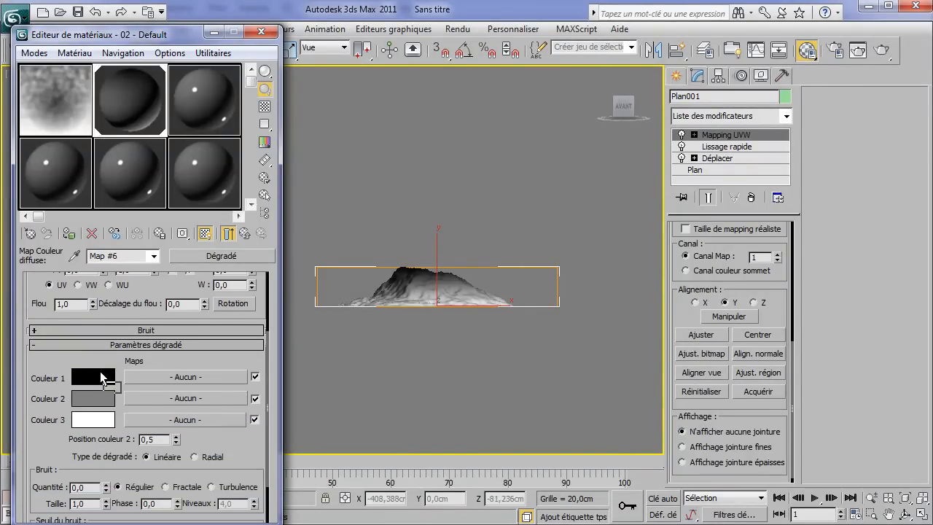
drag(101, 381, 100, 379)
click(79, 283)
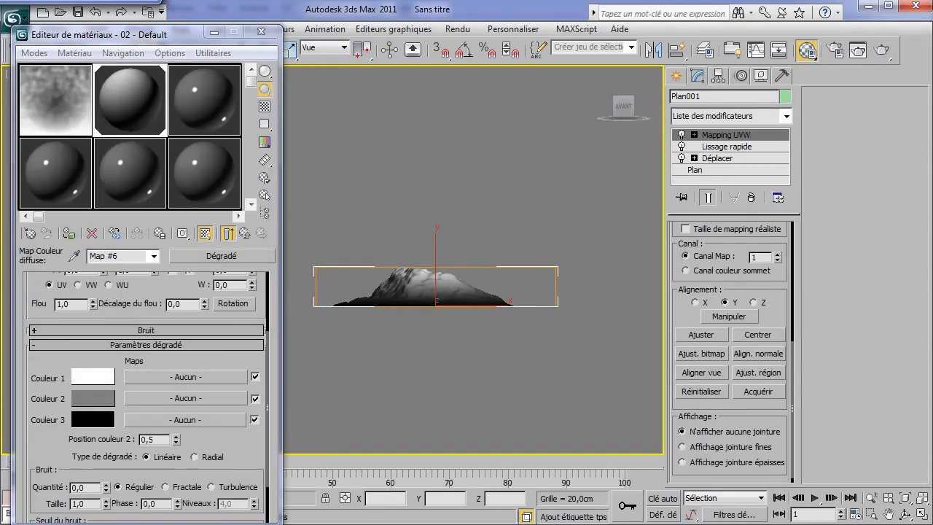
Set the gradient's Couleur 3 to a dark olive brown (Rouge 86, Vert 75, Bleu 0) and close the material editor.
click(92, 420)
click(239, 224)
drag(240, 224, 244, 233)
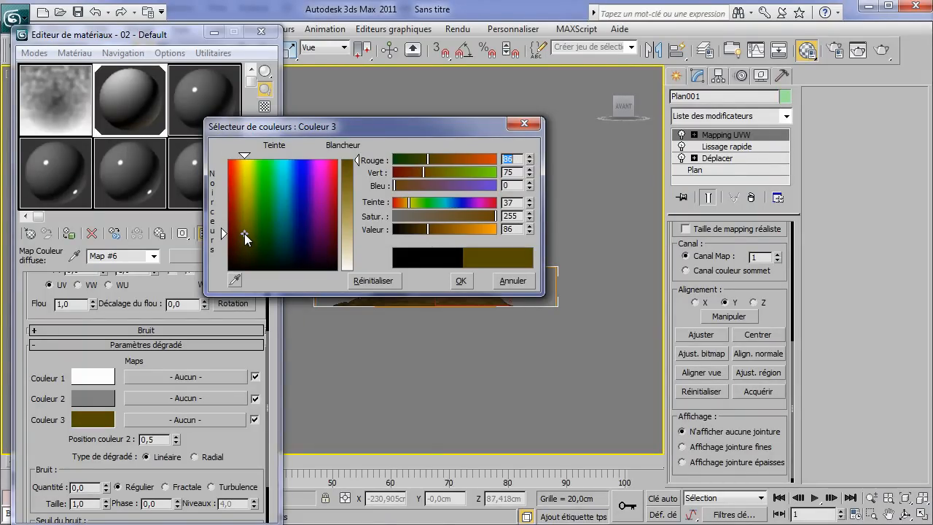
click(461, 281)
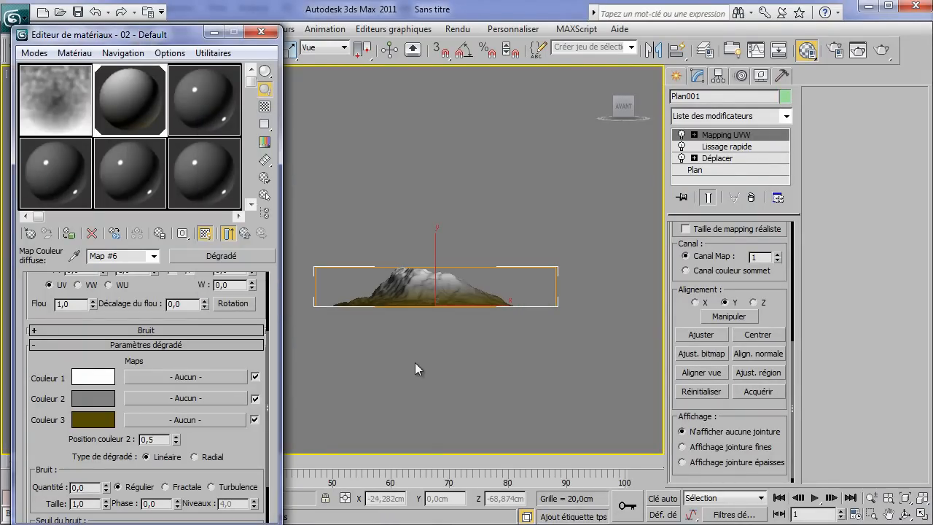
scroll(448, 309, up, 4)
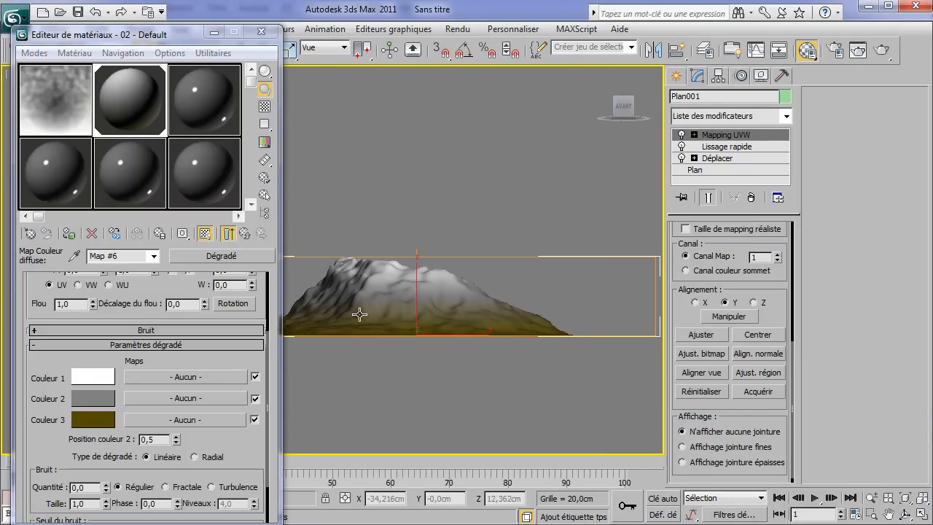
scroll(447, 300, down, 4)
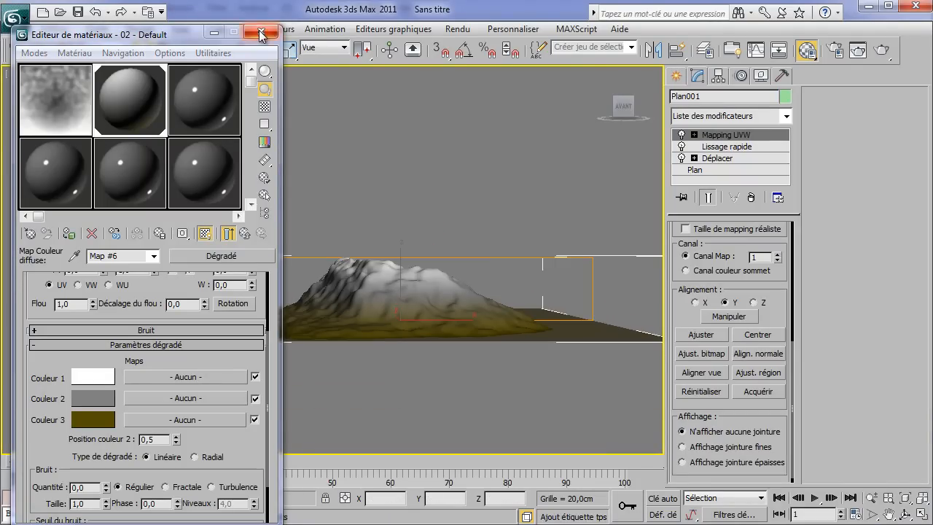
click(260, 31)
alt+middle_drag(421, 307, 350, 312)
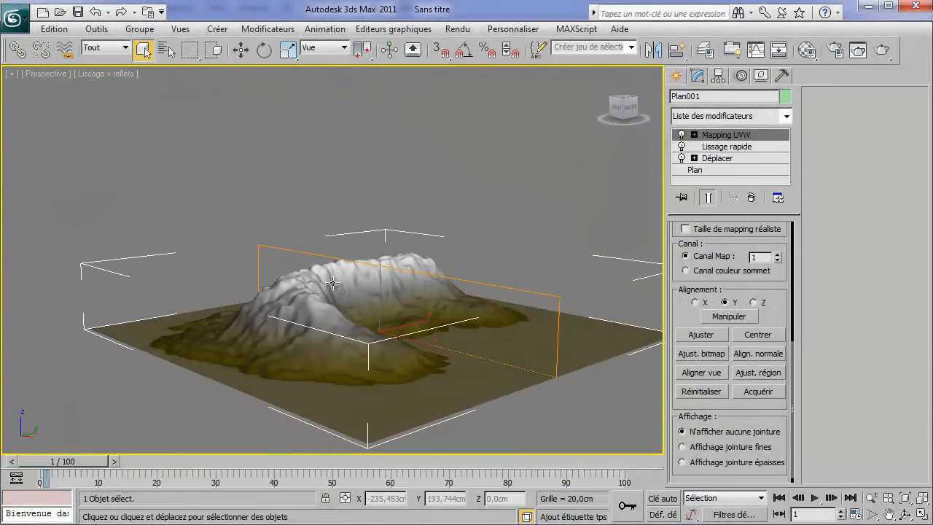
Set the gradient map's noise amount (Quantité) to 0,1 and its size (Taille) to 13,2.
key(m)
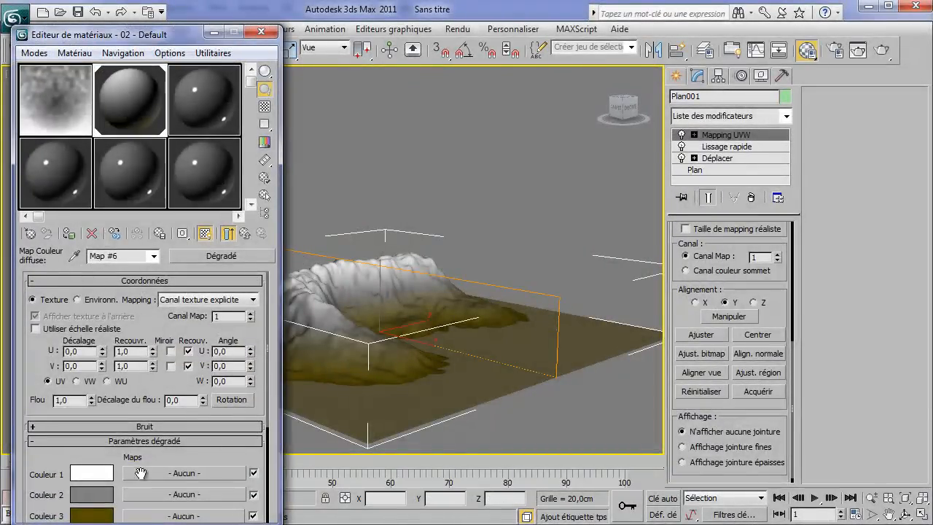
drag(92, 460, 136, 246)
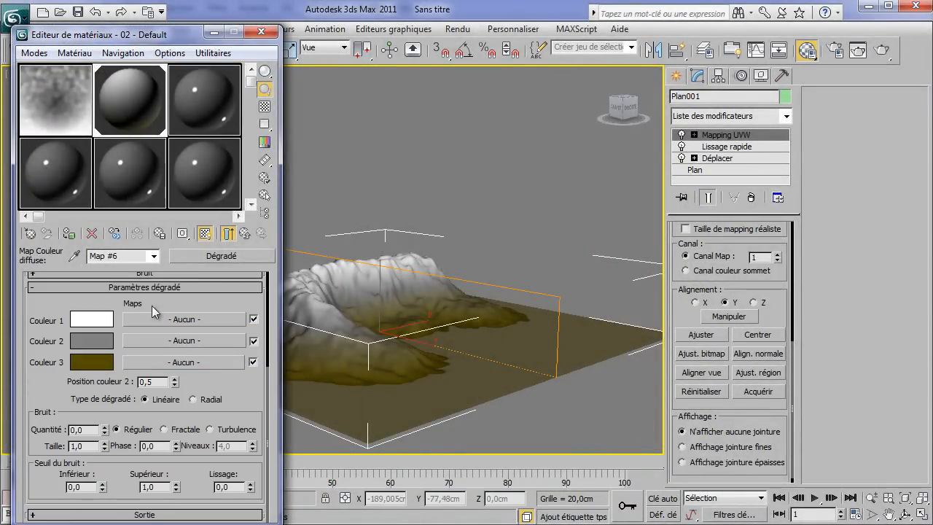
text(1)
key(Return)
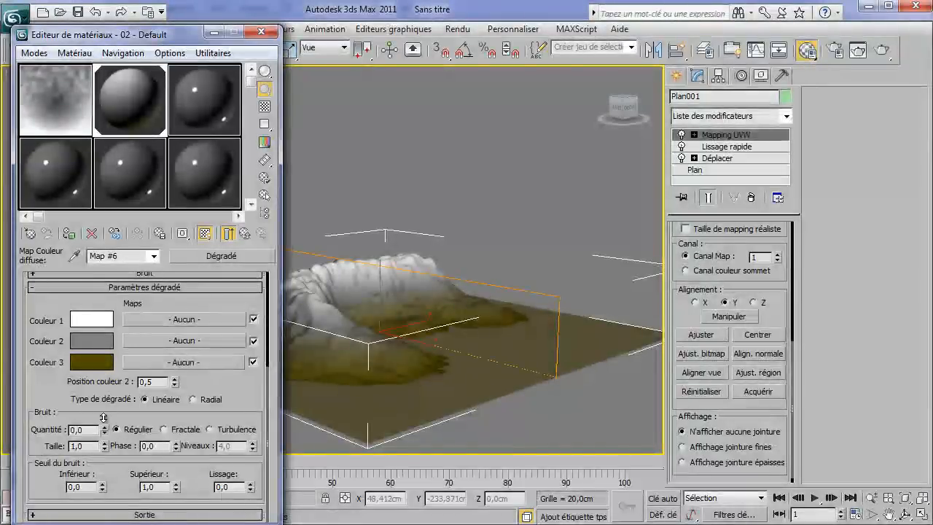
drag(108, 426, 113, 363)
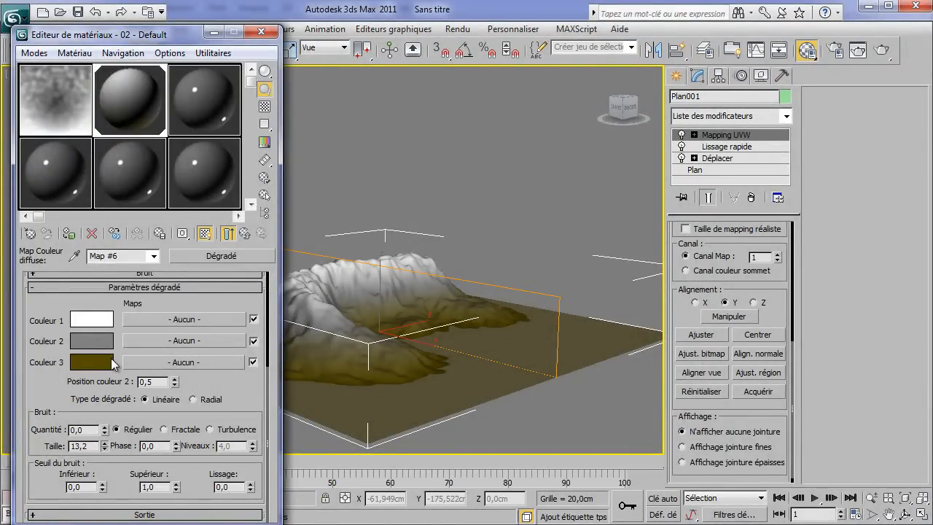
mouse_move(106, 425)
mouse_down()
mouse_move(105, 413)
mouse_move(108, 441)
mouse_up()
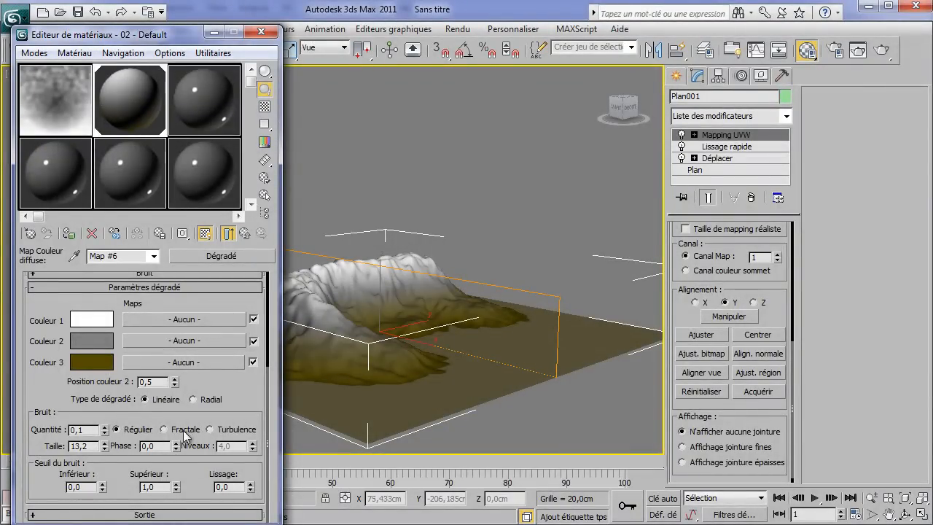
Switch the gradient's noise to Turbulence with Phase 12,8 and Niveaux 7,2, and close the material editor.
drag(174, 441, 186, 358)
drag(252, 454, 248, 359)
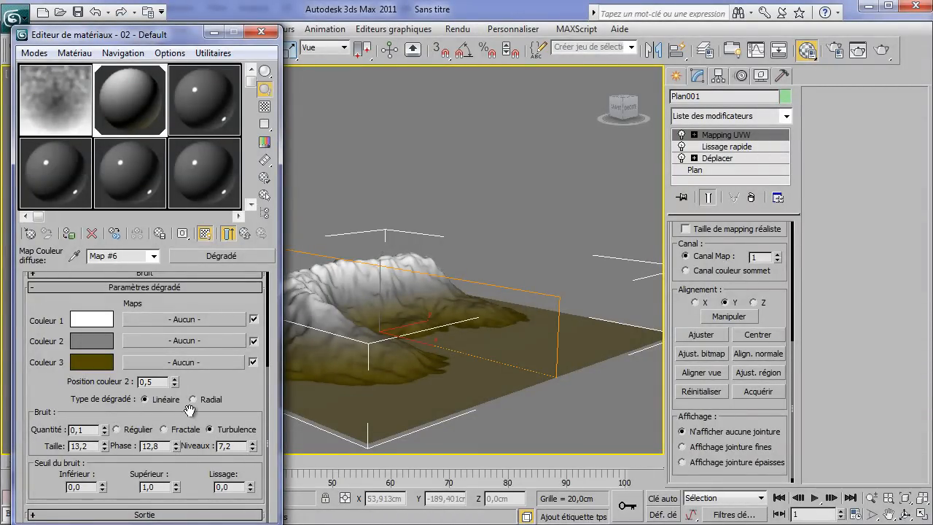
click(263, 33)
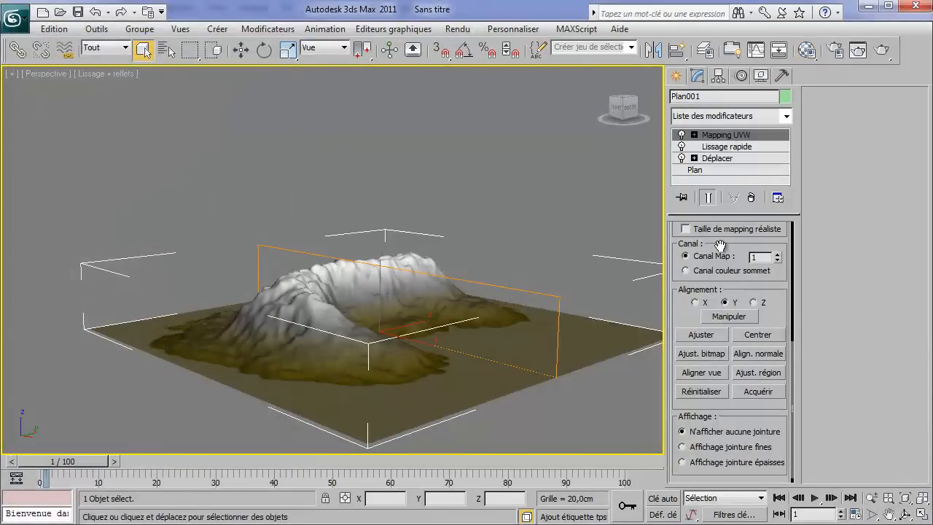
Draw a second plane about 377 x 364 cm that covers the whole terrain base.
click(677, 76)
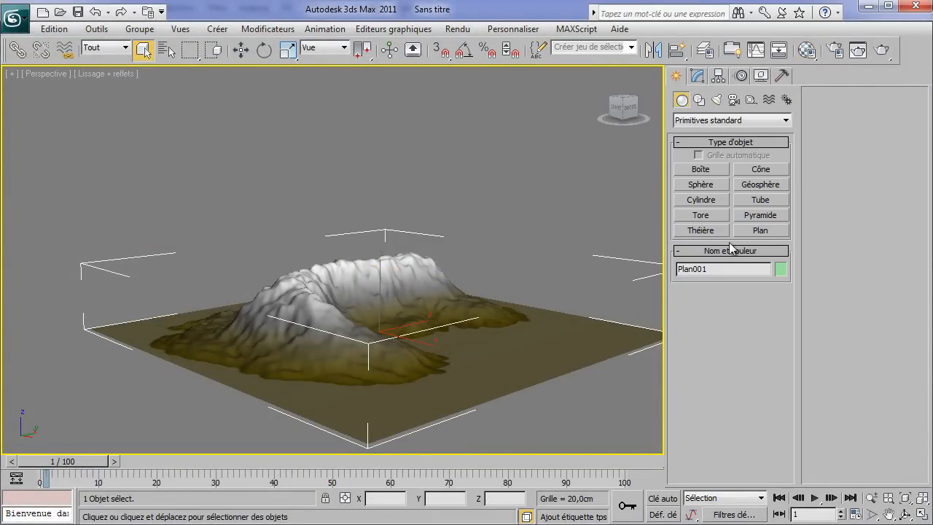
click(761, 231)
drag(375, 290, 373, 451)
right_click(396, 356)
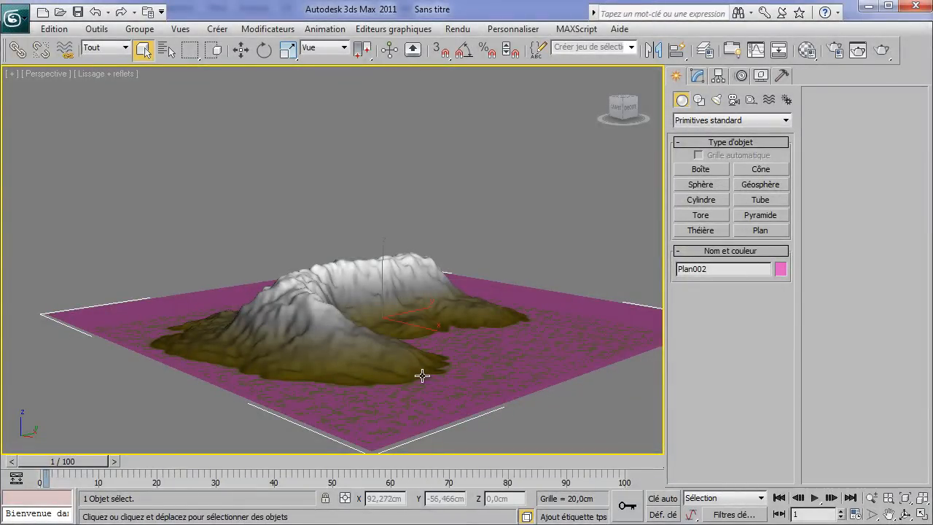
Raise the new plane to about 5,5 cm in Z as a water surface and shift it horizontally around the terrain.
click(241, 54)
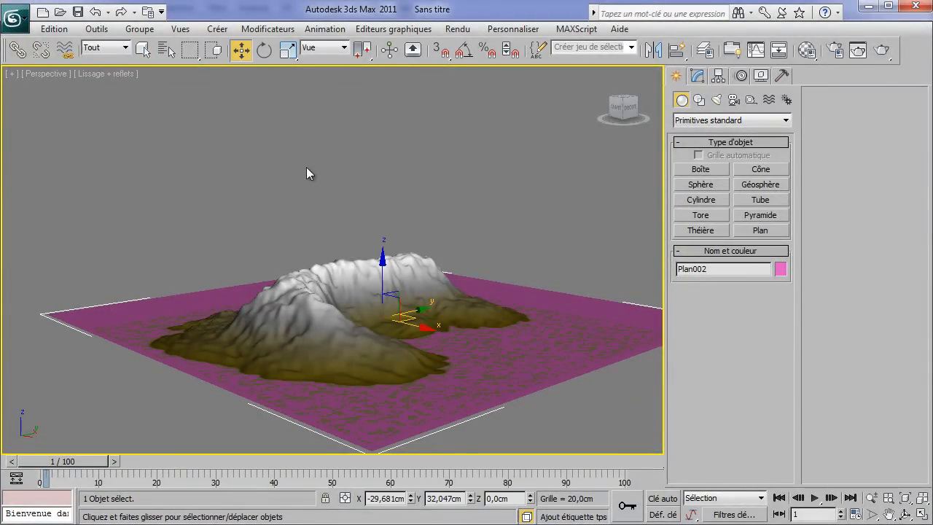
click(374, 273)
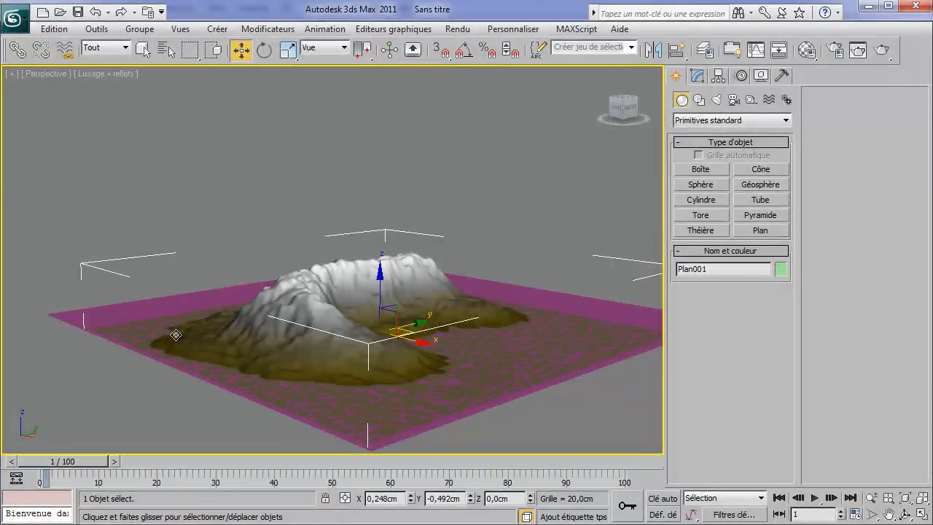
click(135, 306)
key(shift+a)
click(394, 268)
drag(394, 273, 394, 268)
middle_drag(421, 298, 404, 276)
drag(375, 310, 354, 317)
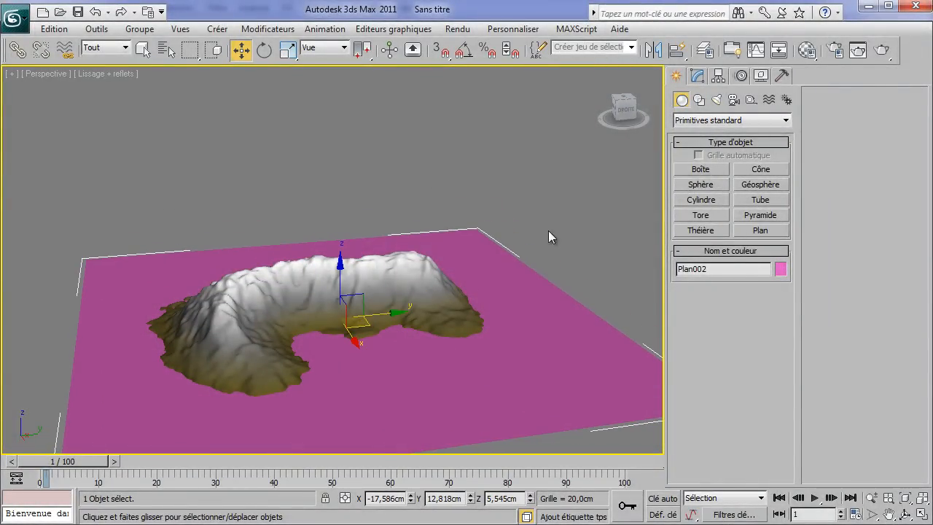
Check the water plane's parameters and assign it the unused 03 - Default material.
click(698, 75)
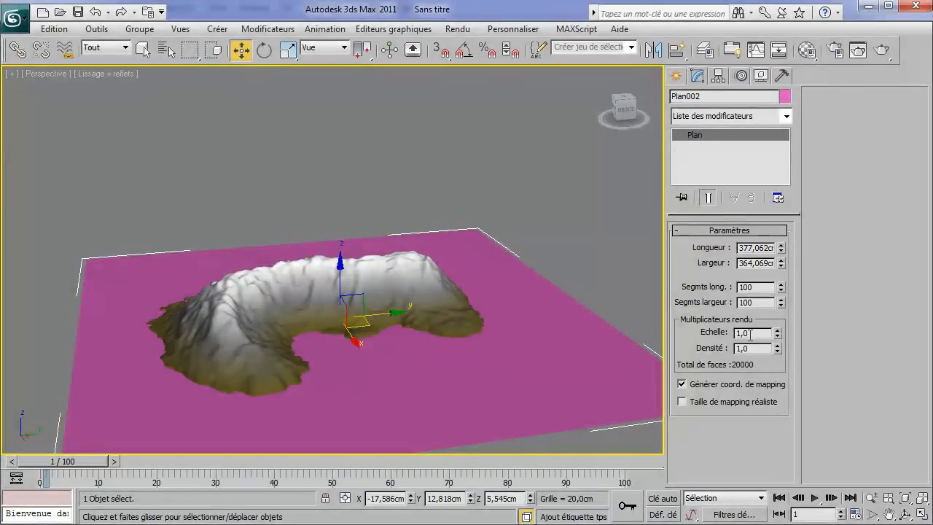
key(Return)
click(226, 146)
key(m)
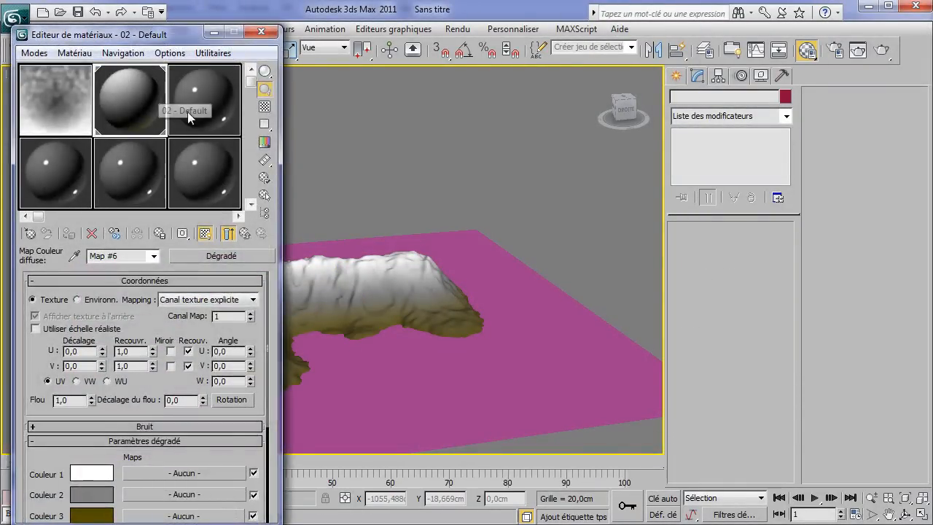
drag(205, 97, 482, 240)
click(212, 179)
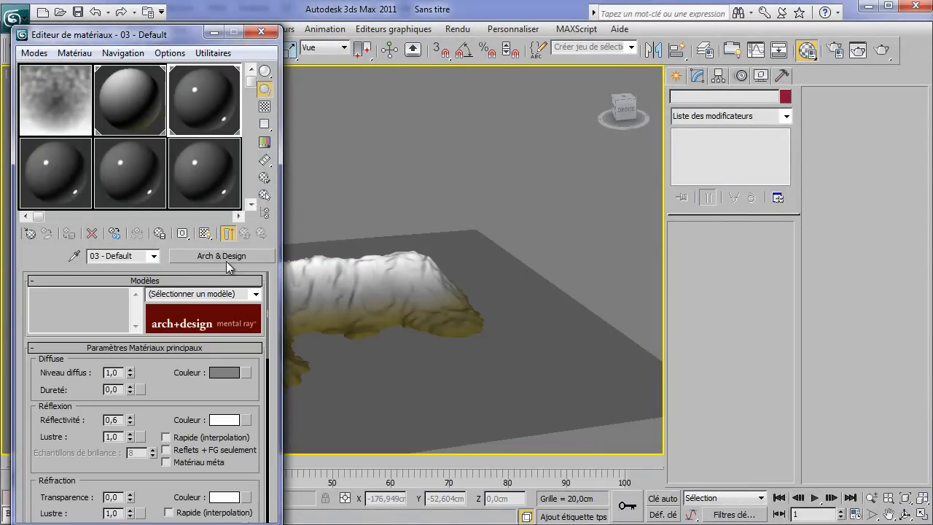
Change the water plane's material type from Arch & Design to Autodesk Eau.
click(226, 256)
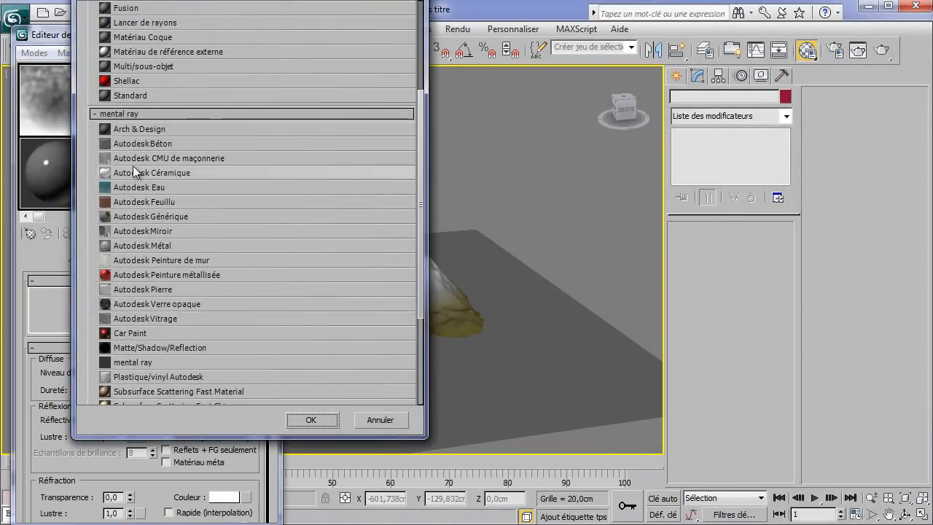
scroll(167, 307, down, 2)
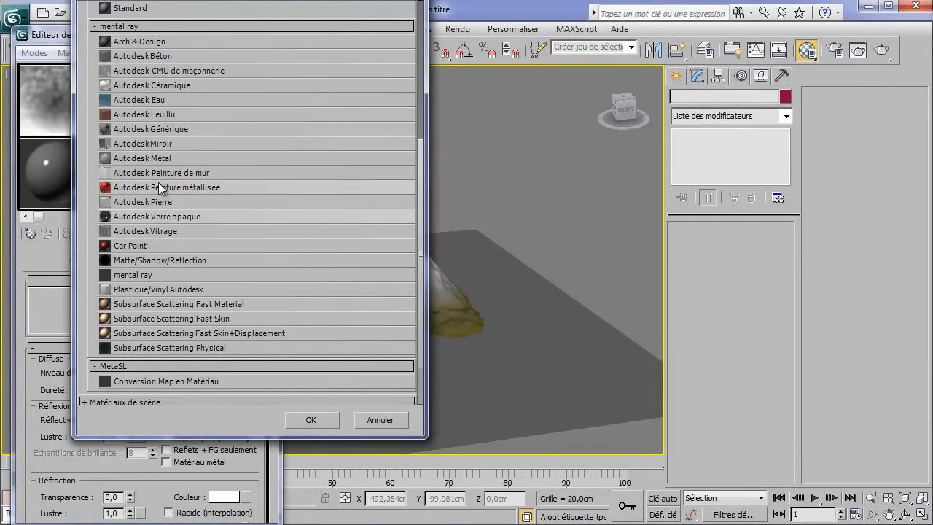
double_click(153, 99)
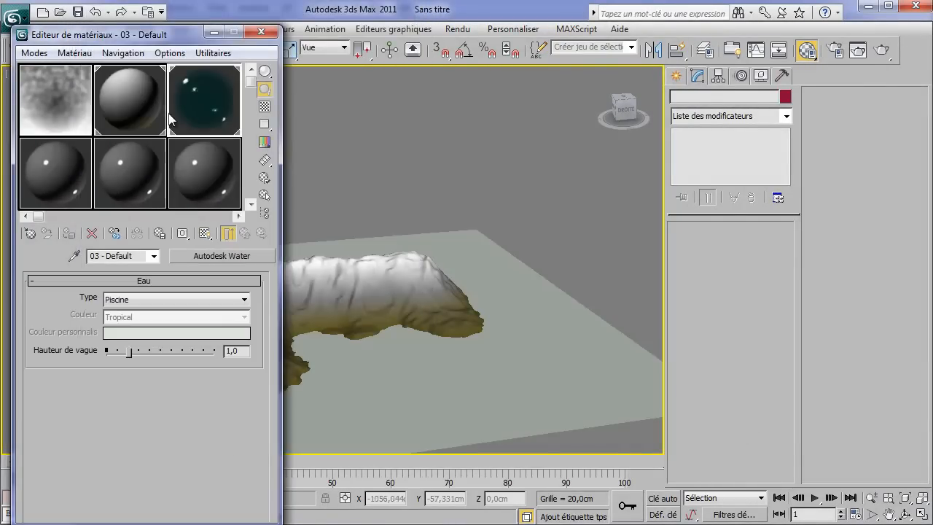
Set the water's type and colour to Mer/océan générique and its wave height to about 1,8, and close the material editor.
click(199, 298)
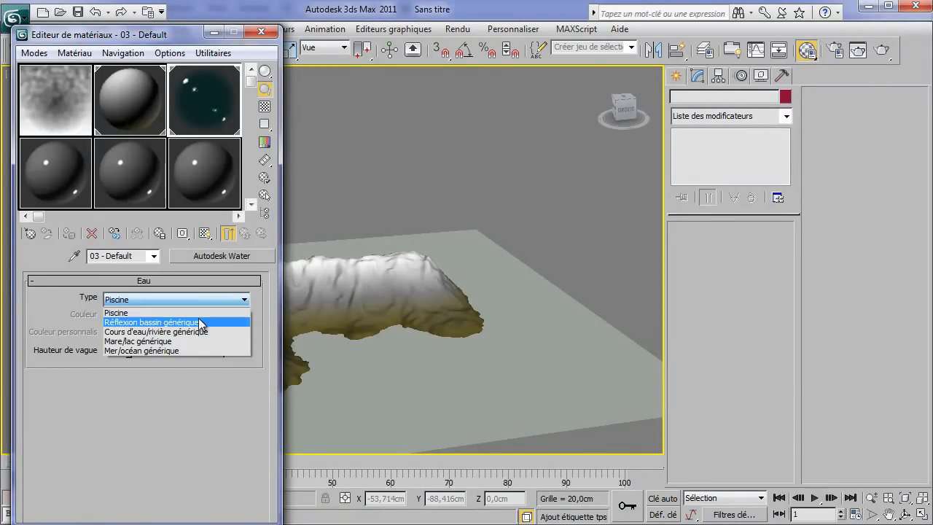
click(188, 347)
click(188, 319)
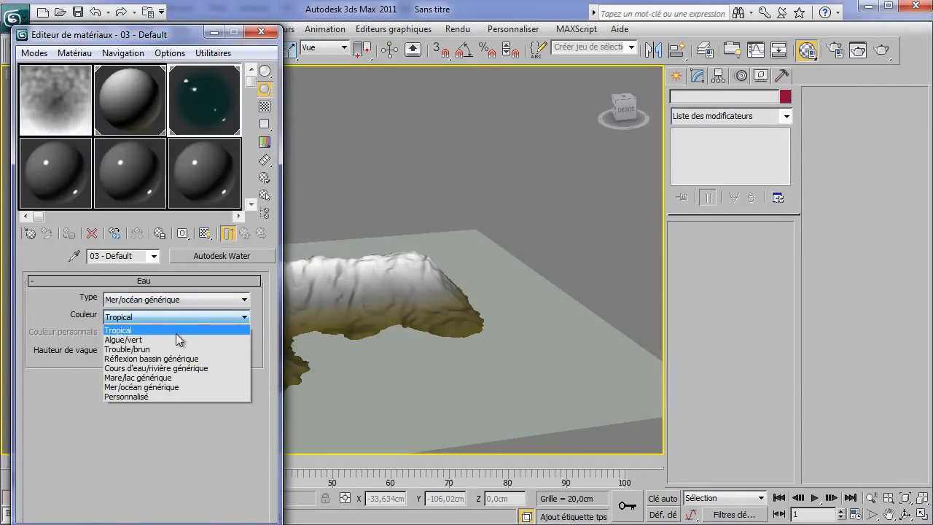
click(159, 386)
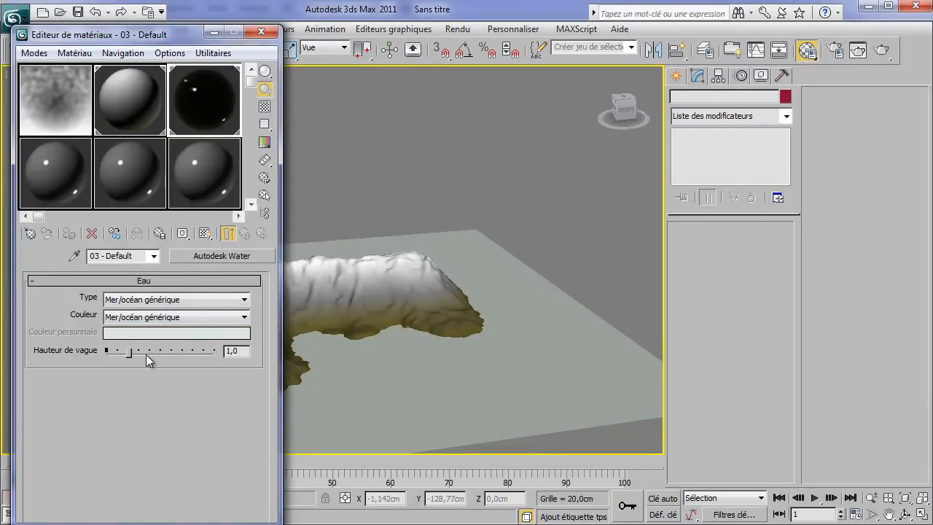
drag(129, 352, 140, 354)
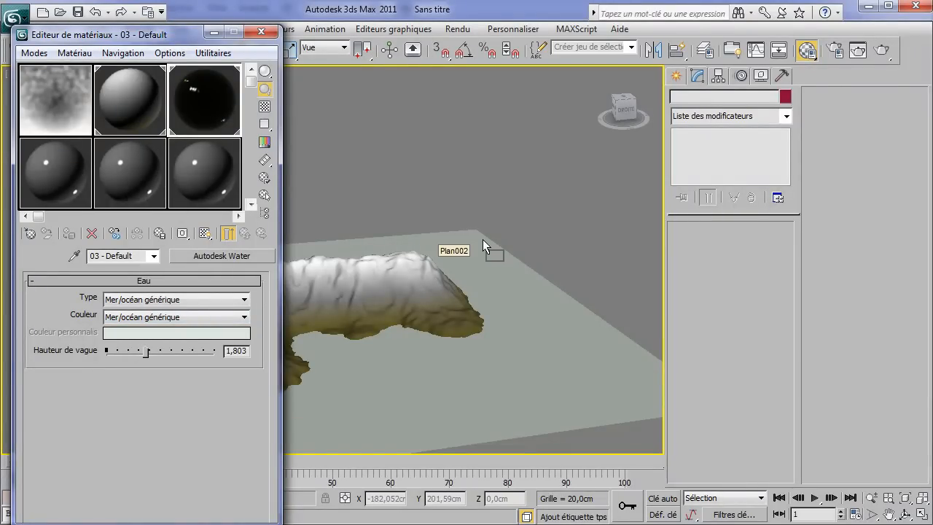
click(270, 32)
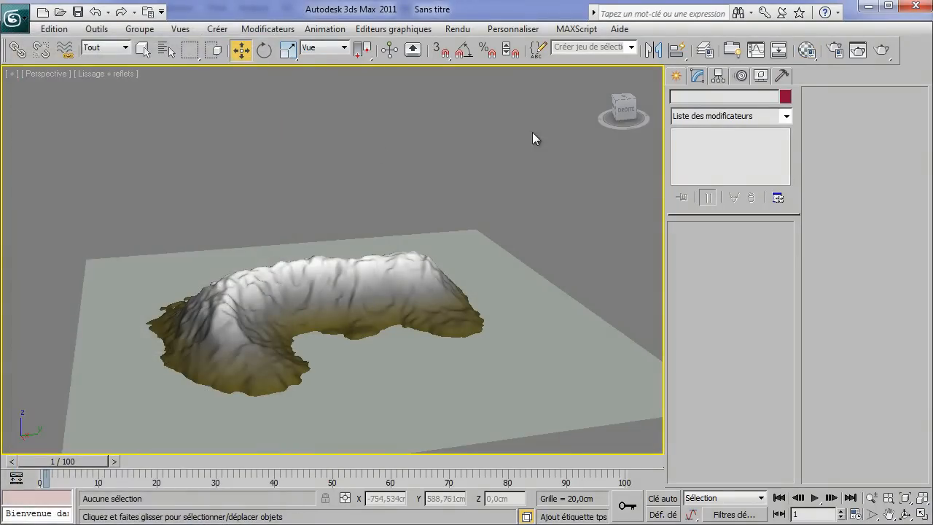
Try to light the scene with a Système solaire whose compass is placed beside the mountain.
click(678, 77)
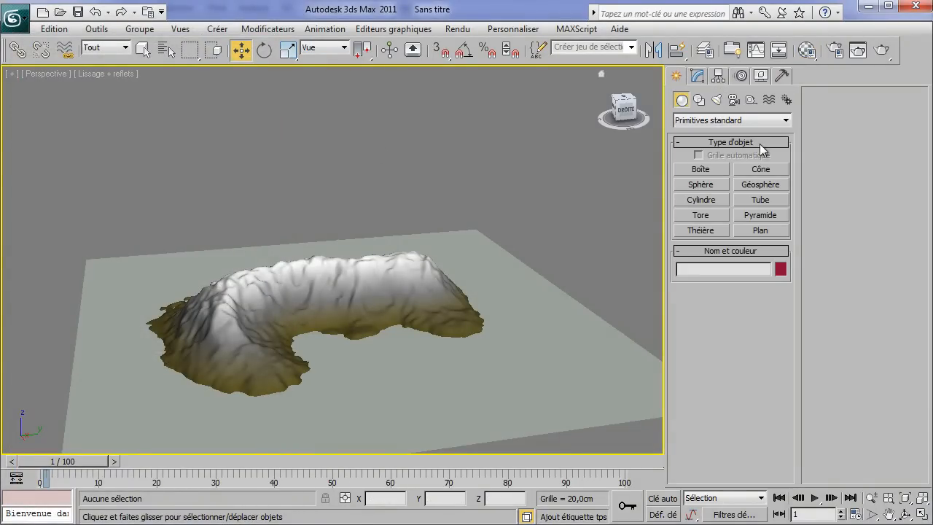
click(720, 102)
click(725, 120)
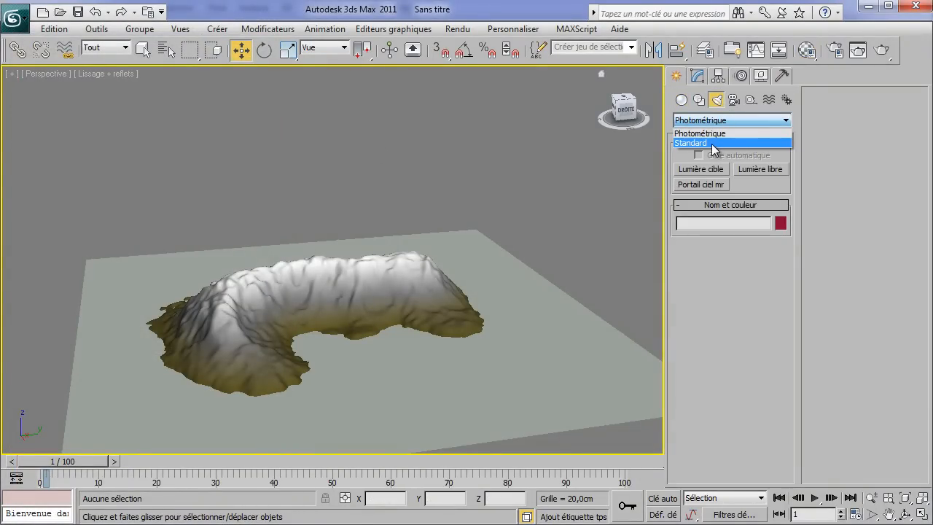
click(712, 135)
click(786, 99)
click(761, 184)
drag(518, 326, 491, 281)
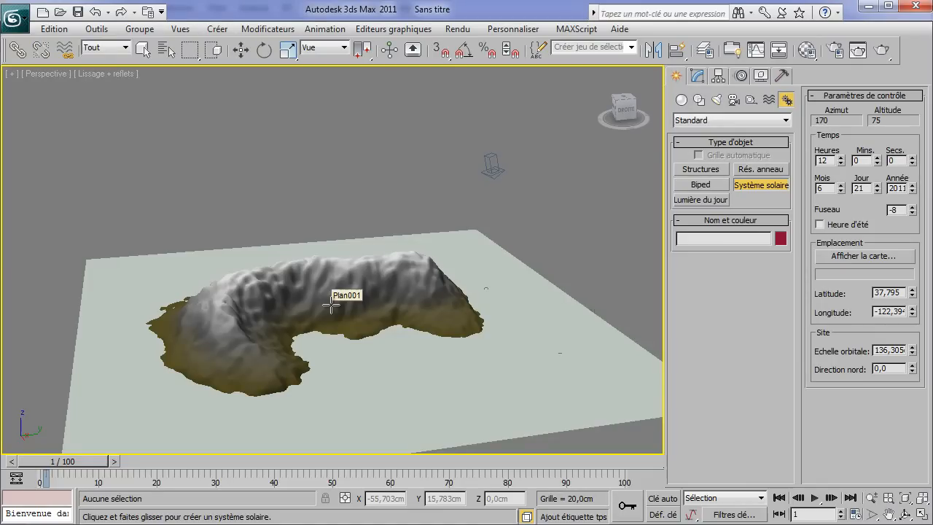
click(330, 306)
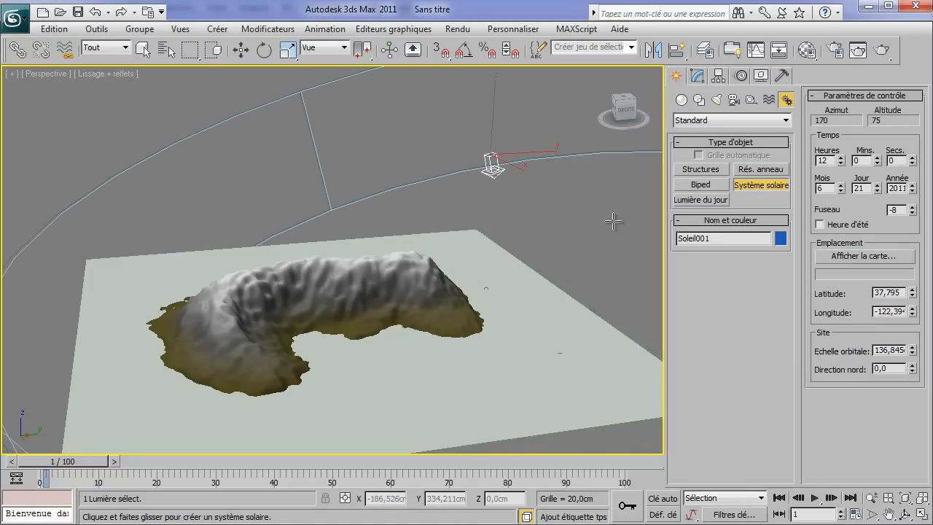
key(ctrl+z)
Create a Lumière du jour system beside the mountain with the recommended mr photographic exposure control (EV 15), orbital scale about 120 cm, and open its parameters.
click(700, 201)
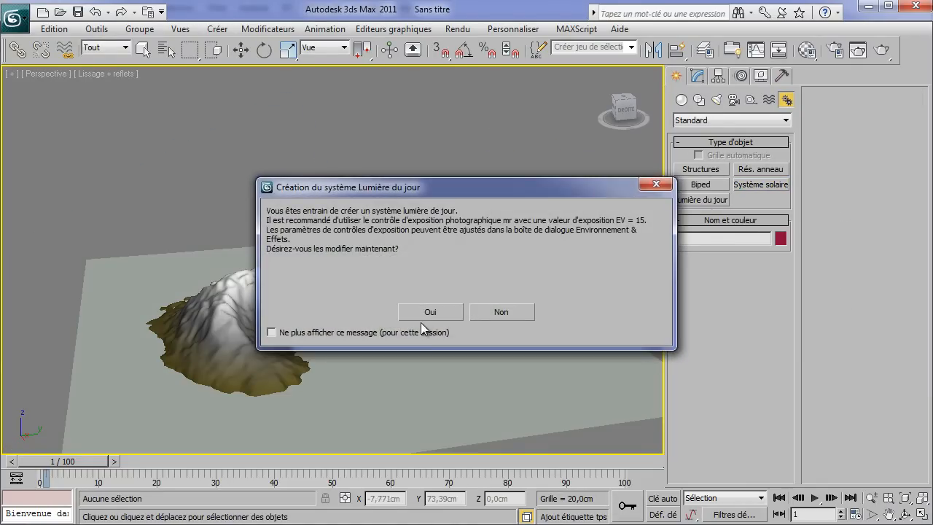
click(431, 312)
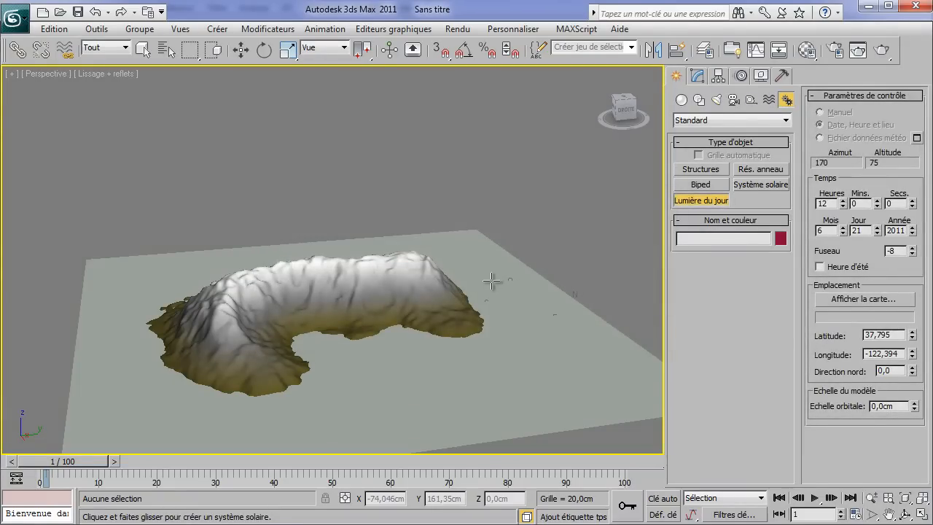
click(491, 281)
click(316, 281)
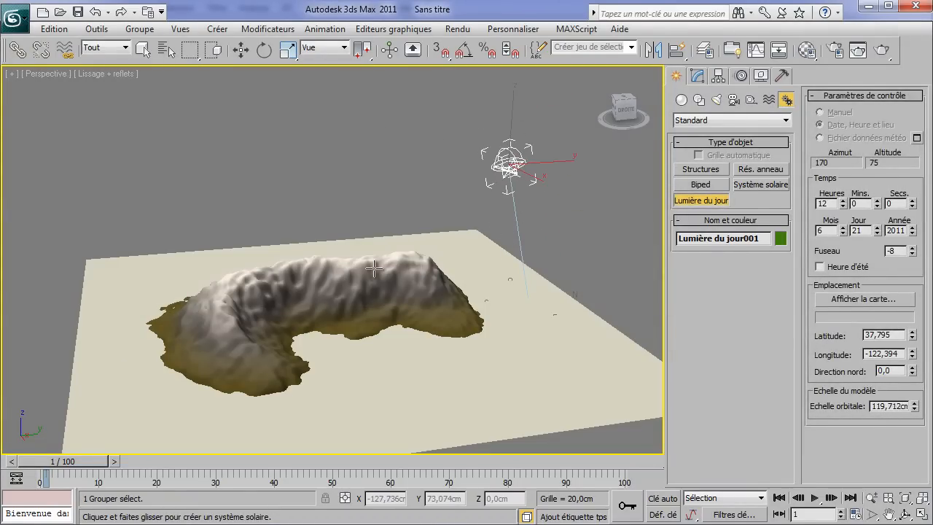
click(462, 253)
click(697, 76)
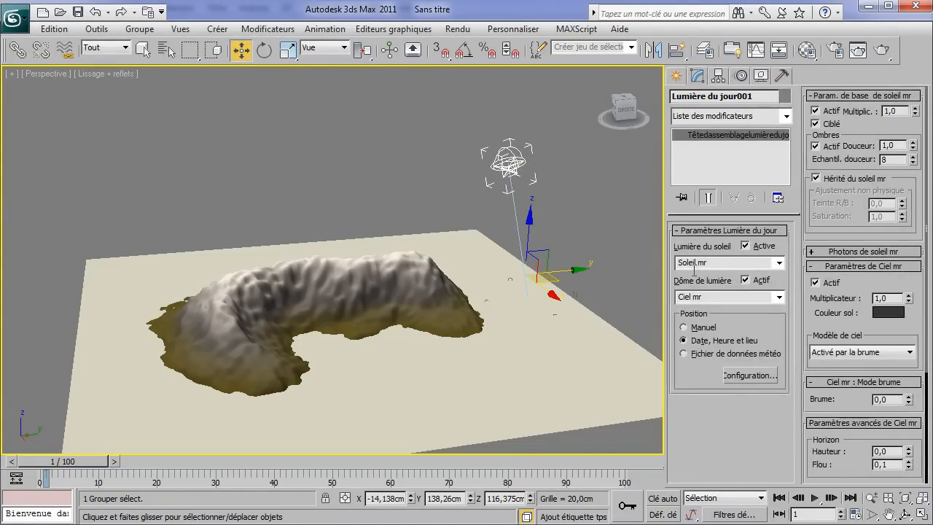
Render the Perspective view from a low, close angle facing the mountain, and close the render.
alt+middle_drag(413, 320, 393, 261)
scroll(425, 267, up, 5)
scroll(491, 201, down, 4)
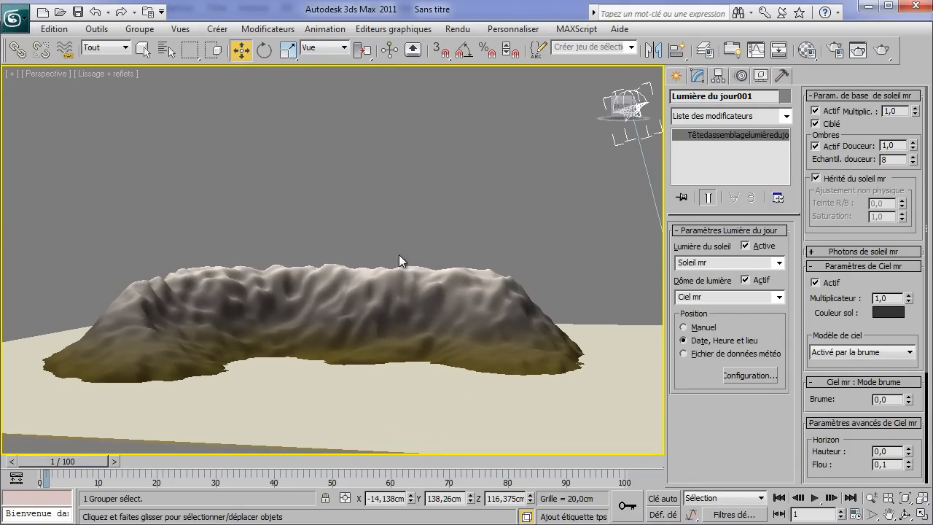
click(858, 50)
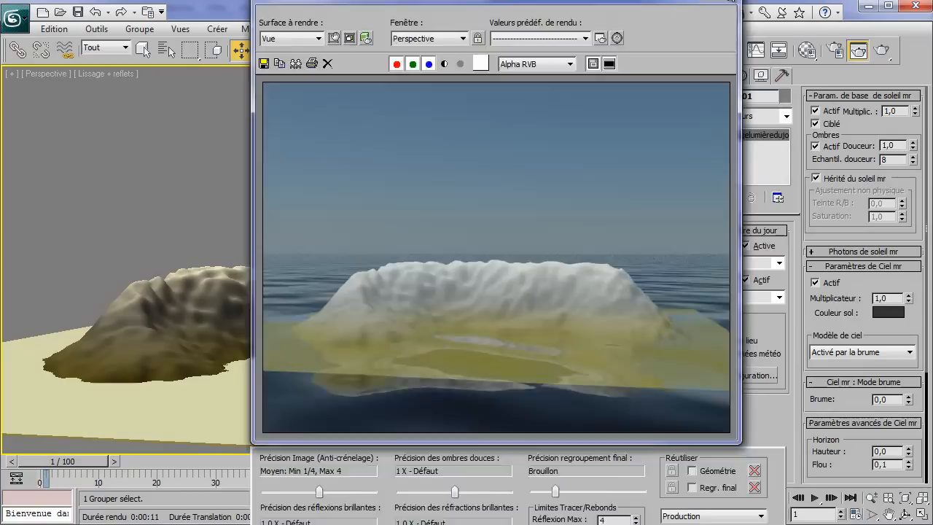
click(723, 4)
Enlarge the terrain uniformly to roughly twice its size with the Scale tool, and return to the Move tool.
click(254, 292)
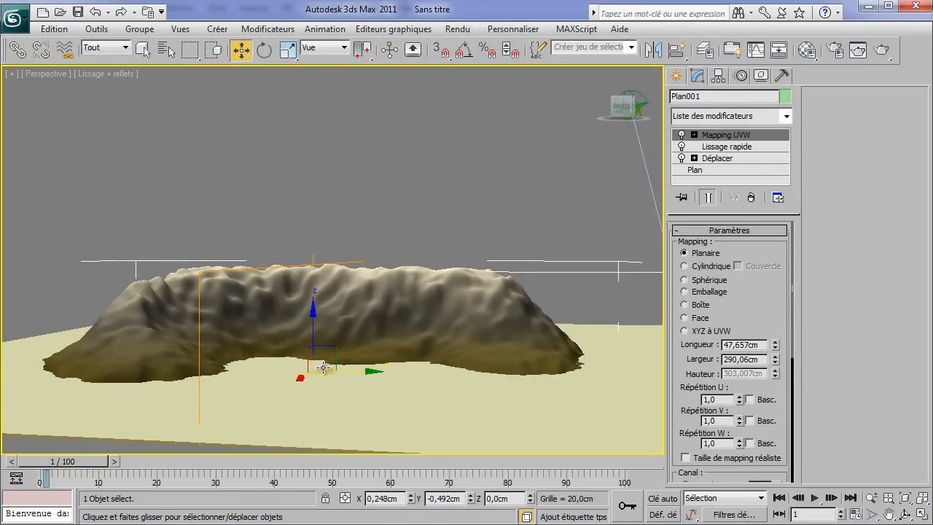
right_click(327, 342)
click(288, 49)
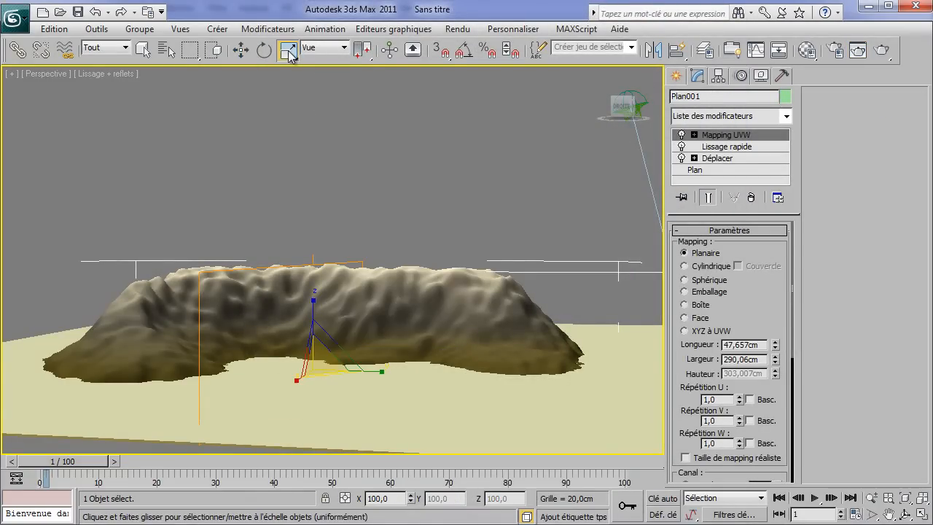
drag(312, 339, 296, 261)
click(241, 49)
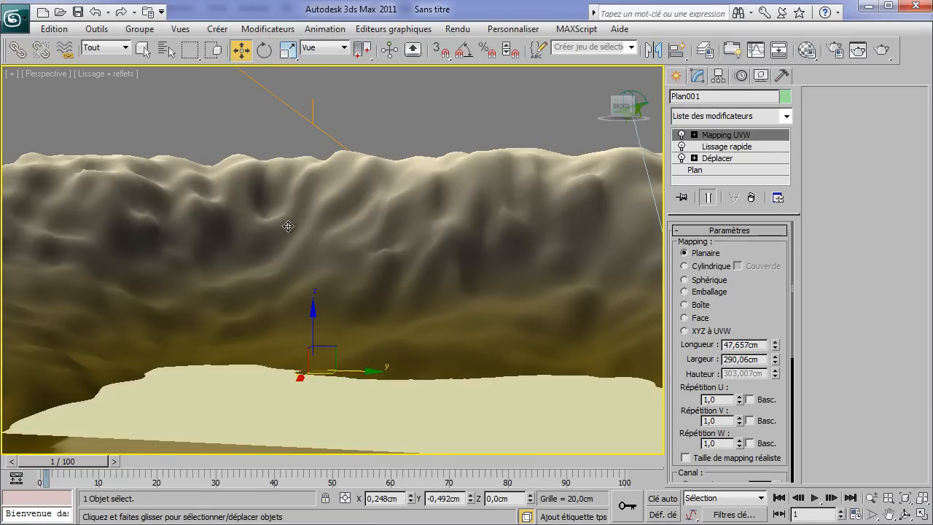